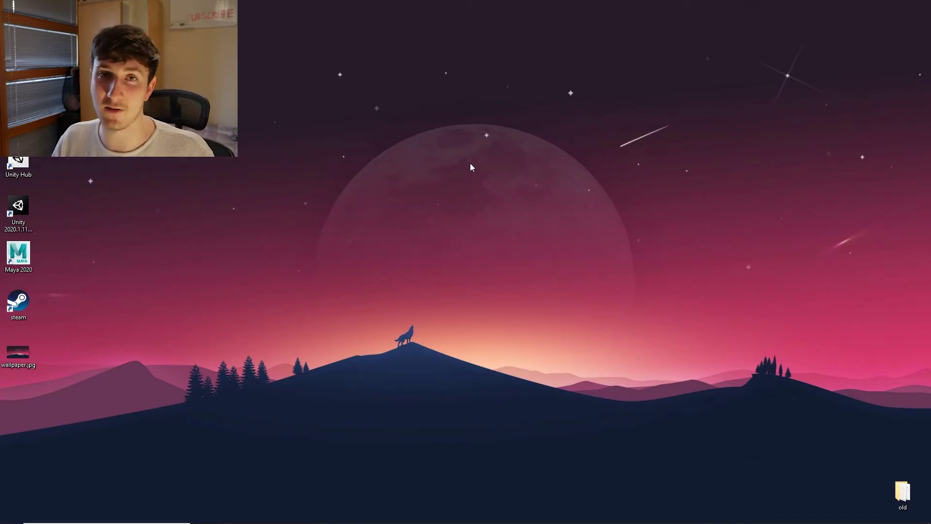
# - Launch Steam, search the store for 'wallpaper engine' and review its store page
pyautogui.doubleClick(30, 305)
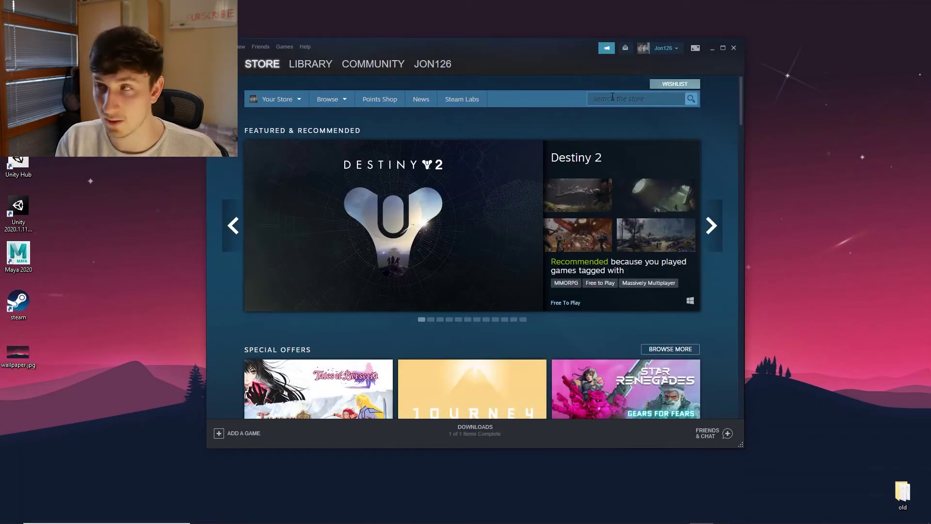
pyautogui.click(613, 97)
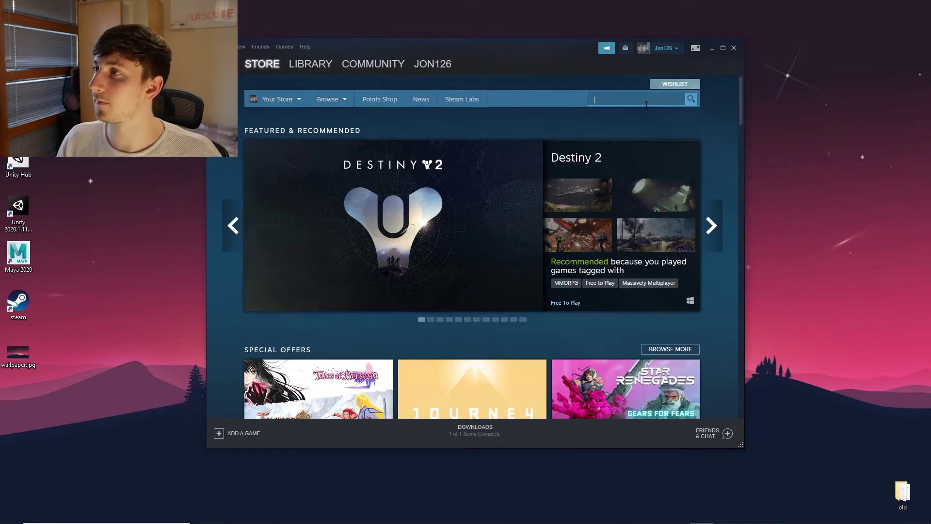
pyautogui.write('wallpaper engine')
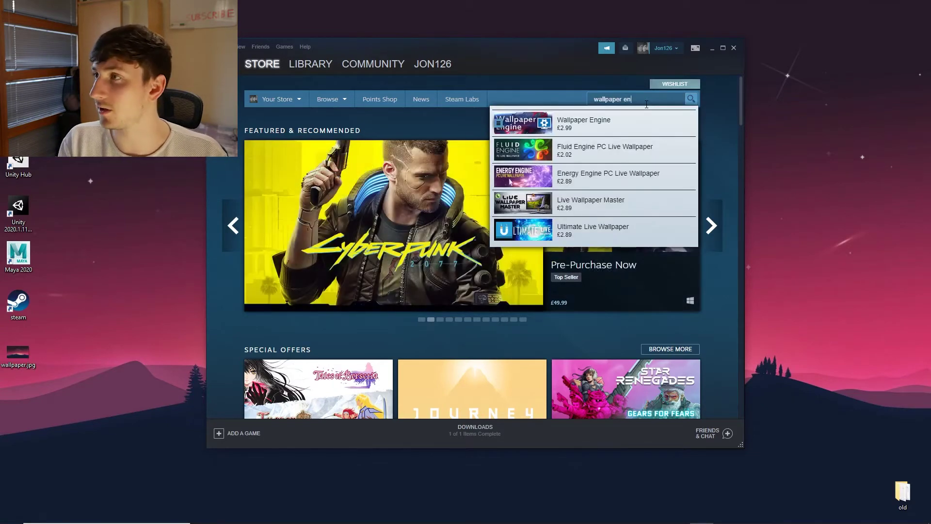
pyautogui.click(616, 125)
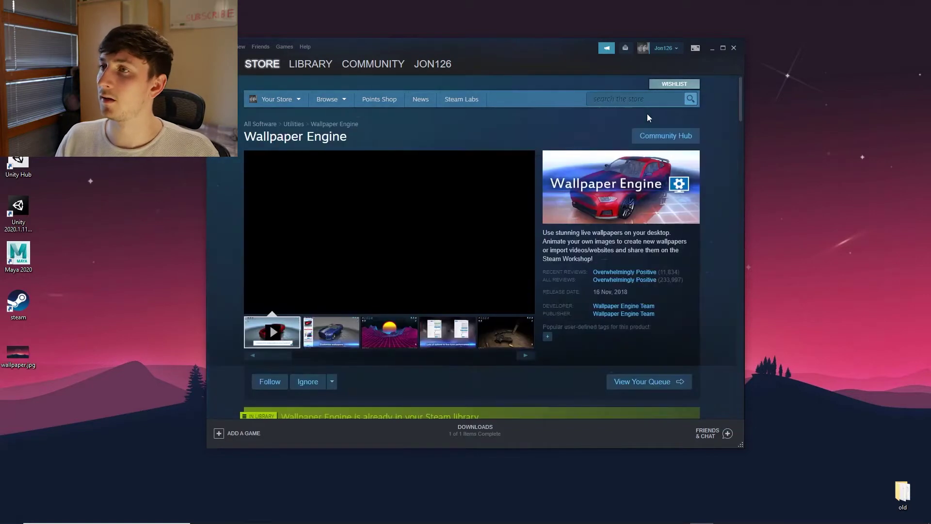
pyautogui.scroll(-2, 485, 349)
pyautogui.scroll(-2, 524, 325)
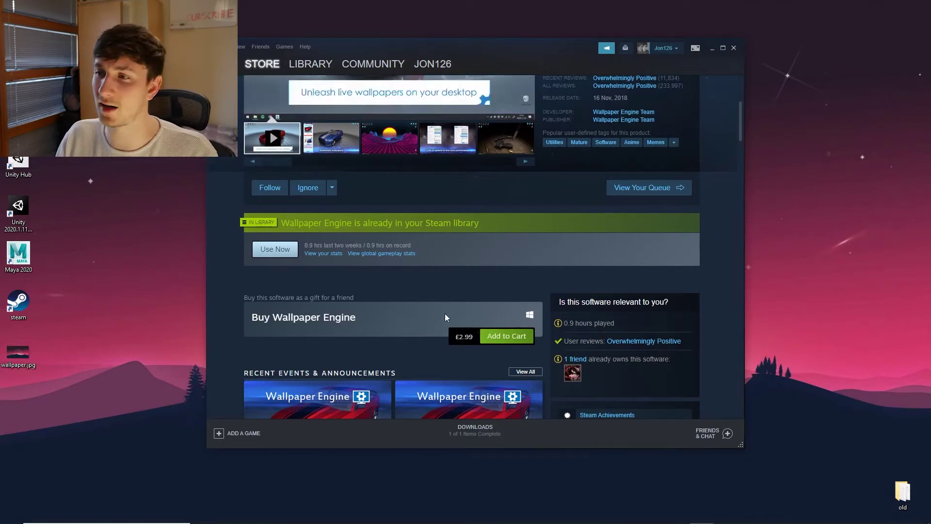
pyautogui.scroll(1, 443, 324)
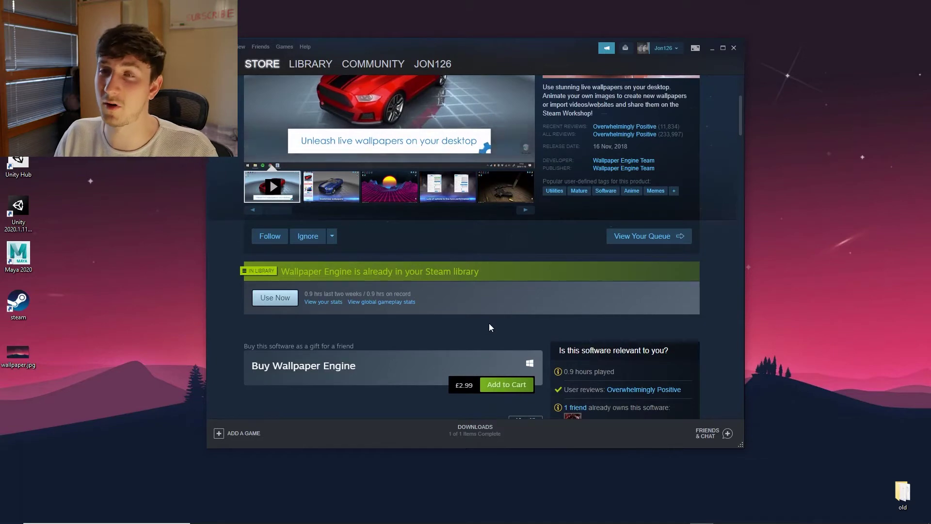
pyautogui.scroll(1, 522, 308)
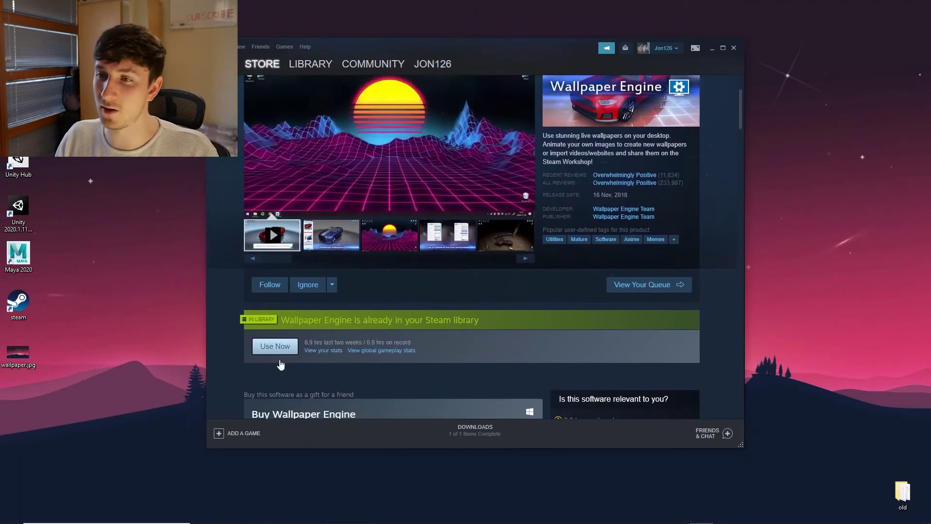
# - Install Wallpaper Engine from Steam with default settings and a desktop shortcut
pyautogui.click(290, 346)
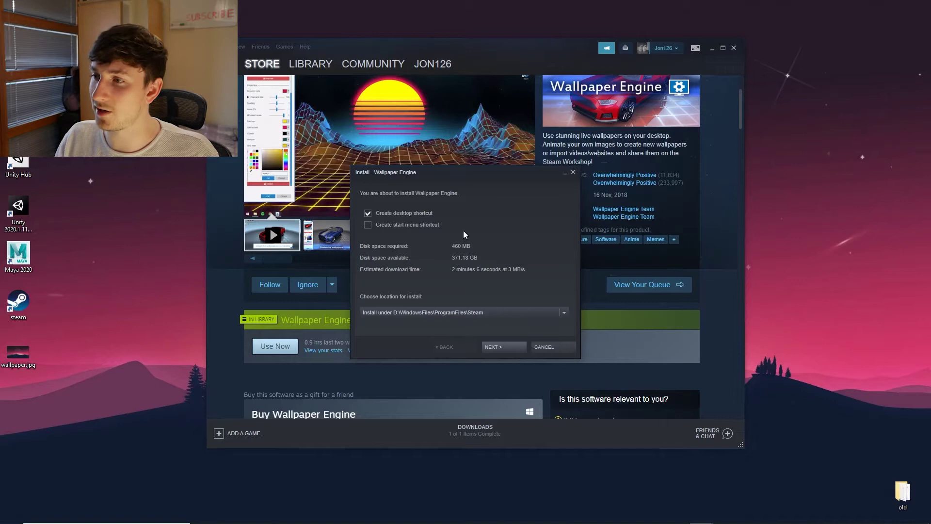
pyautogui.click(513, 344)
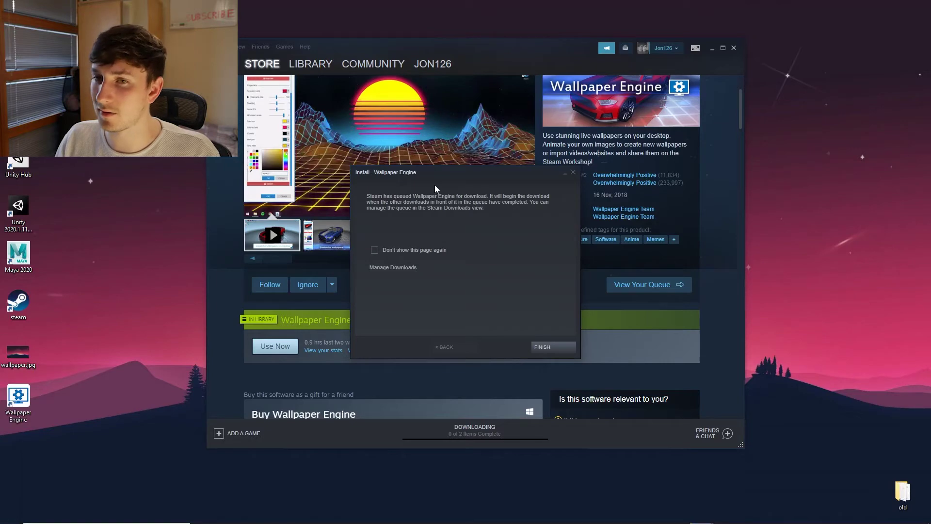
pyautogui.click(551, 349)
# - Close Steam and start Wallpaper Engine from its desktop shortcut
pyautogui.click(737, 47)
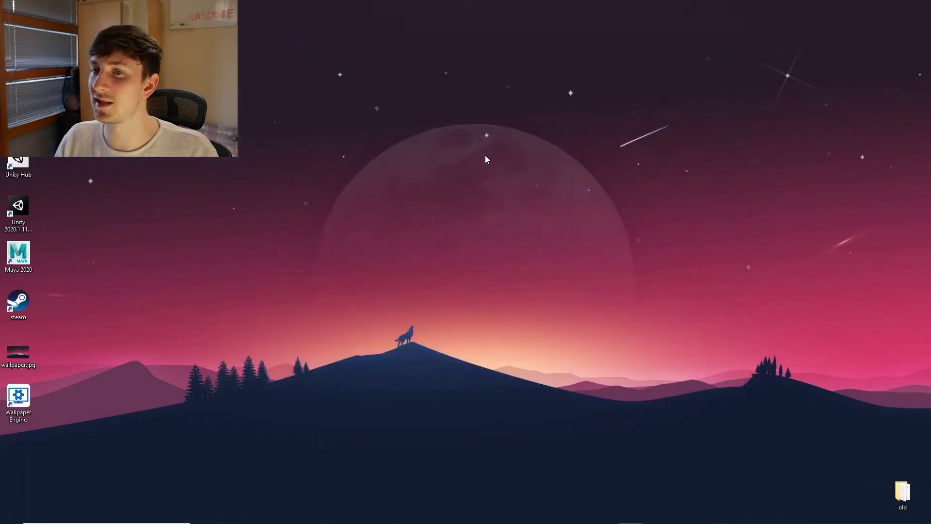
pyautogui.click(28, 396)
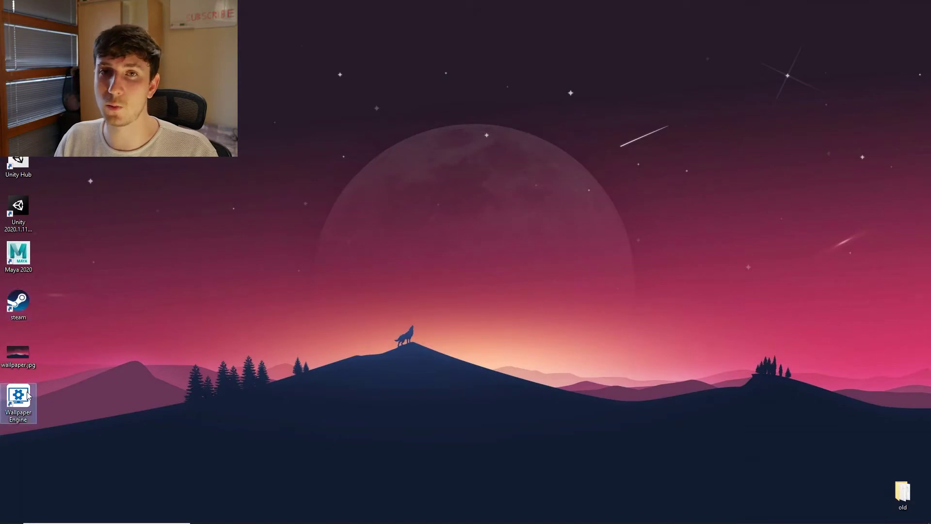
pyautogui.doubleClick(27, 395)
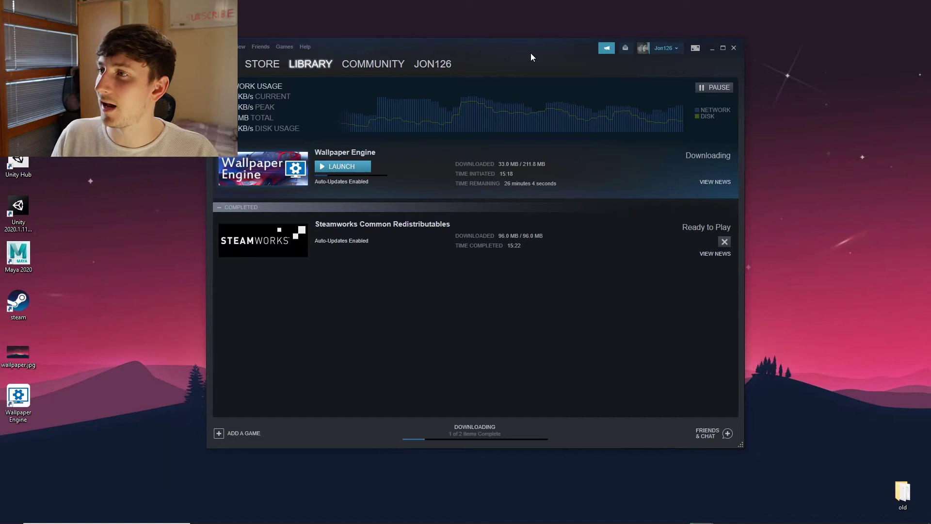
# - Arrange the Steam and update windows until the update finishes, then launch Wallpaper Engine
pyautogui.moveTo(531, 54); pyautogui.dragTo(504, 226)
pyautogui.click(471, 124)
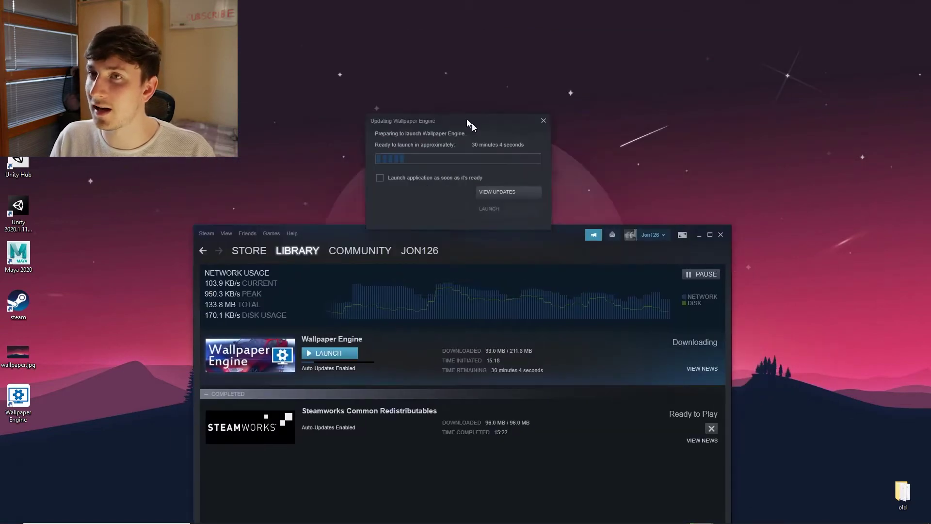
pyautogui.moveTo(467, 119); pyautogui.dragTo(364, 70)
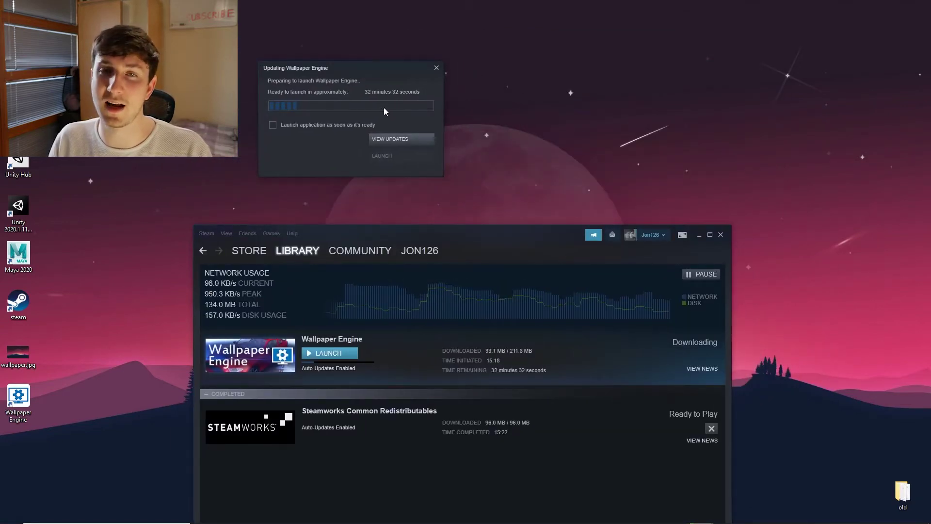
pyautogui.moveTo(468, 237); pyautogui.dragTo(561, 98)
pyautogui.moveTo(352, 67); pyautogui.dragTo(199, 51)
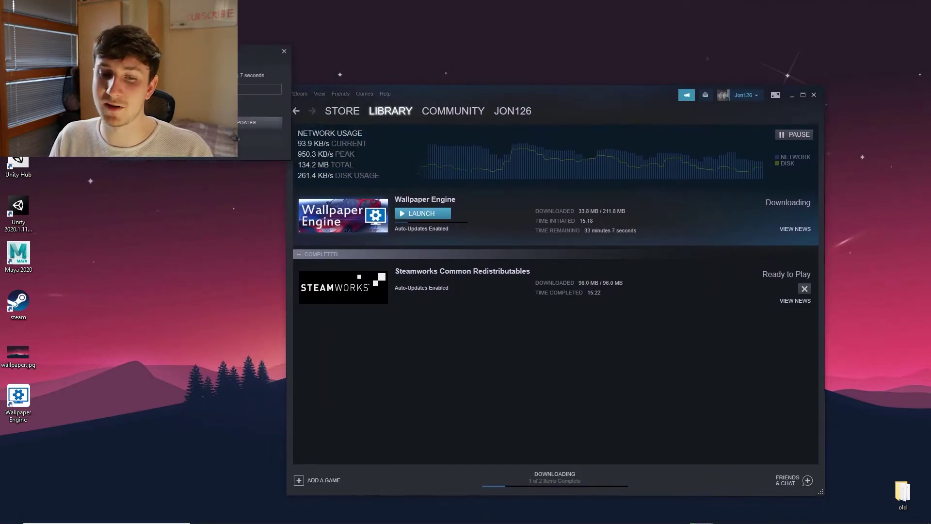
pyautogui.moveTo(466, 94); pyautogui.dragTo(509, 62)
pyautogui.moveTo(219, 51); pyautogui.dragTo(207, 71)
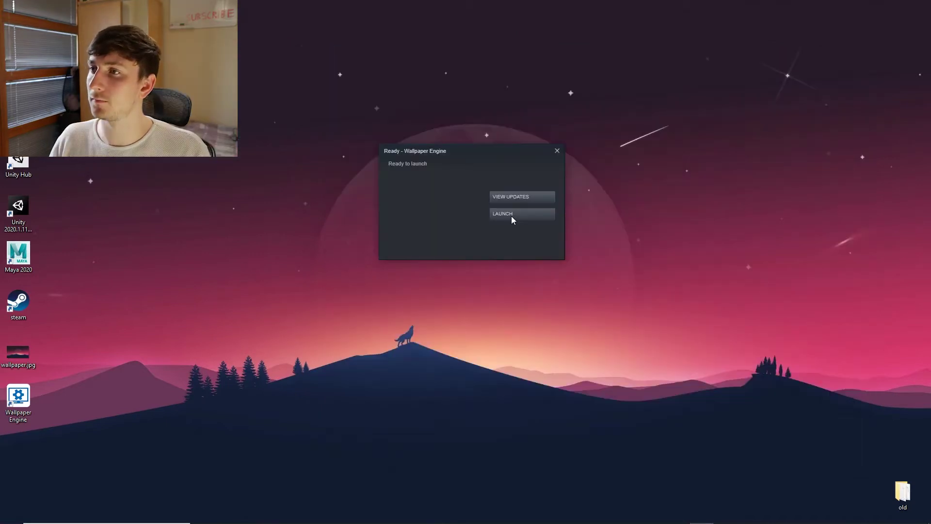
pyautogui.moveTo(485, 154); pyautogui.dragTo(486, 194)
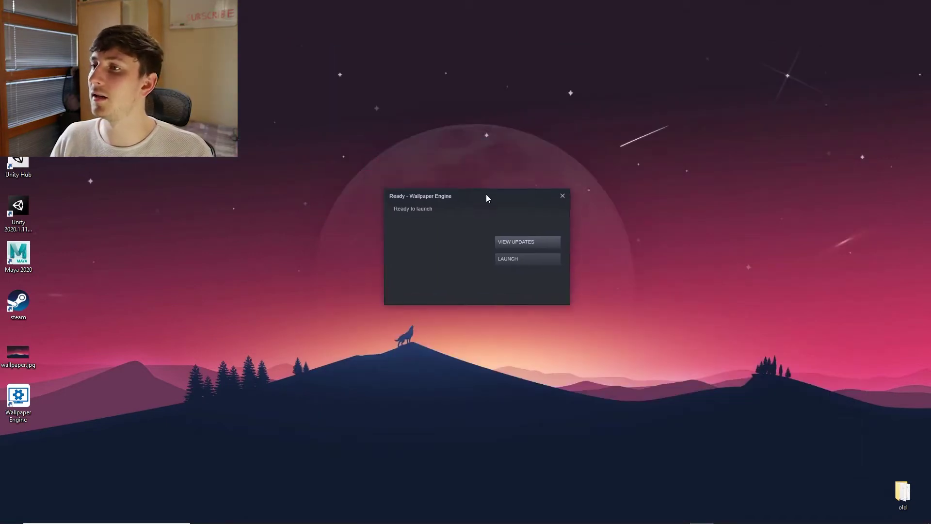
pyautogui.click(517, 257)
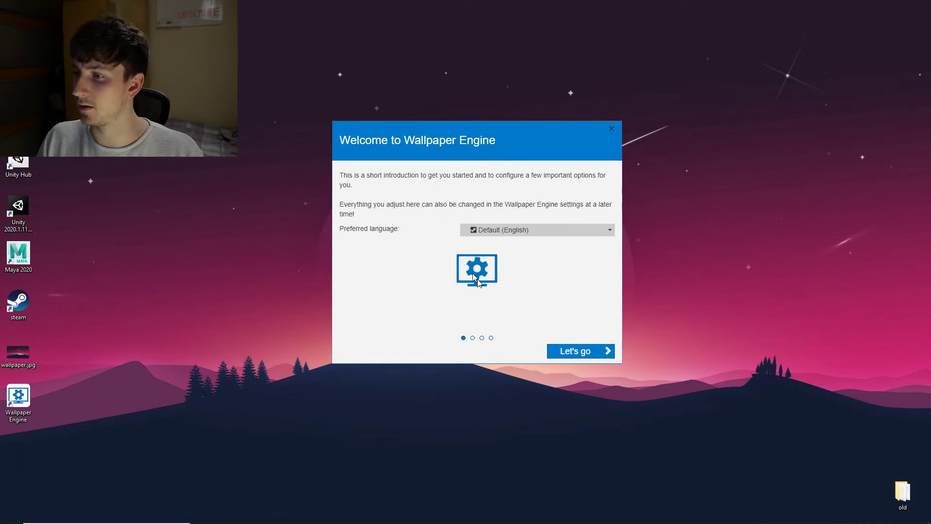
# - Run the first-run setup, keeping Medium quality and enabling the dark theme
pyautogui.click(577, 351)
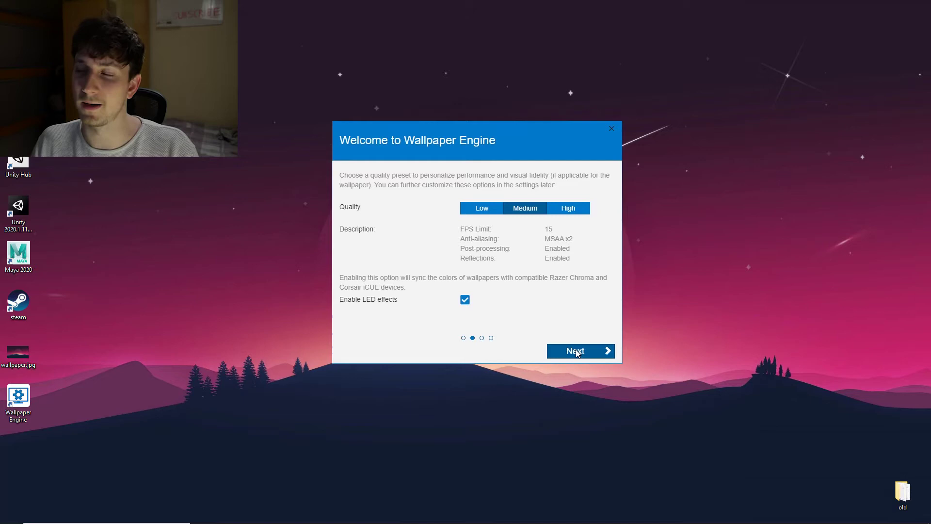
pyautogui.click(577, 351)
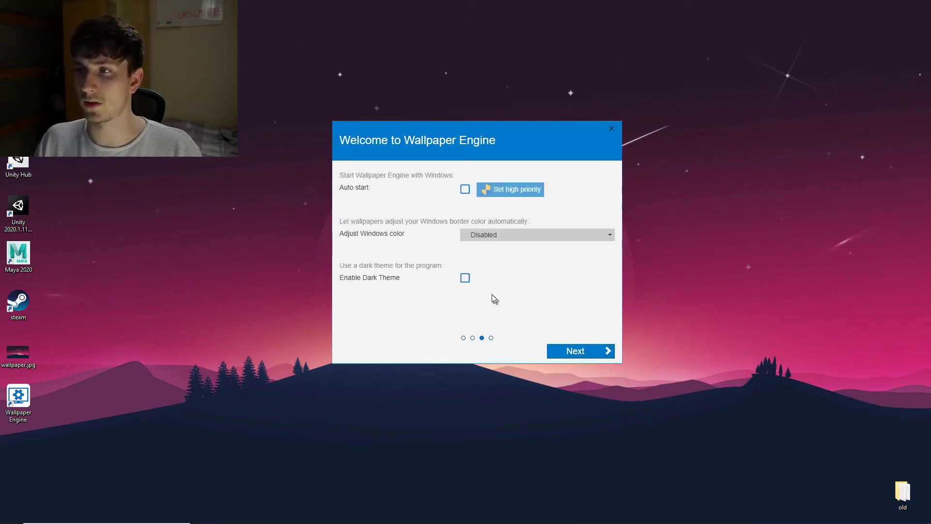
pyautogui.click(465, 279)
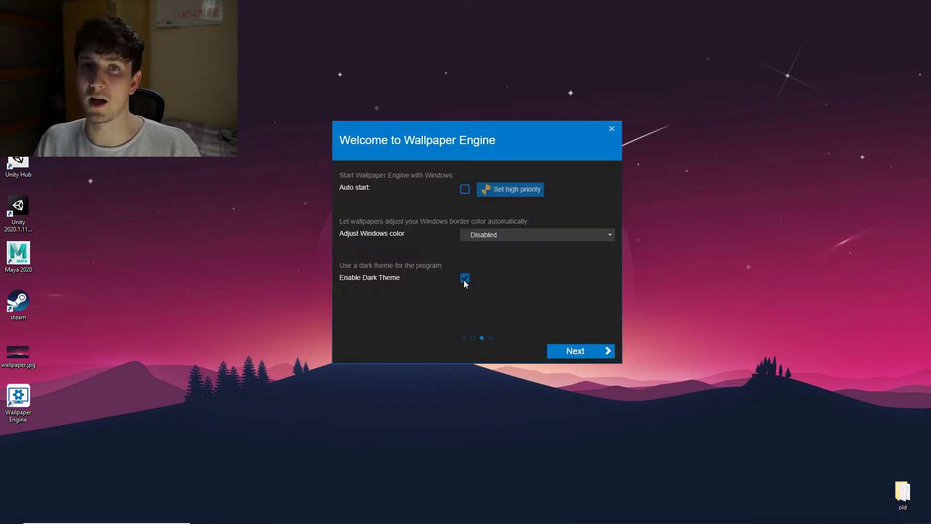
pyautogui.click(586, 350)
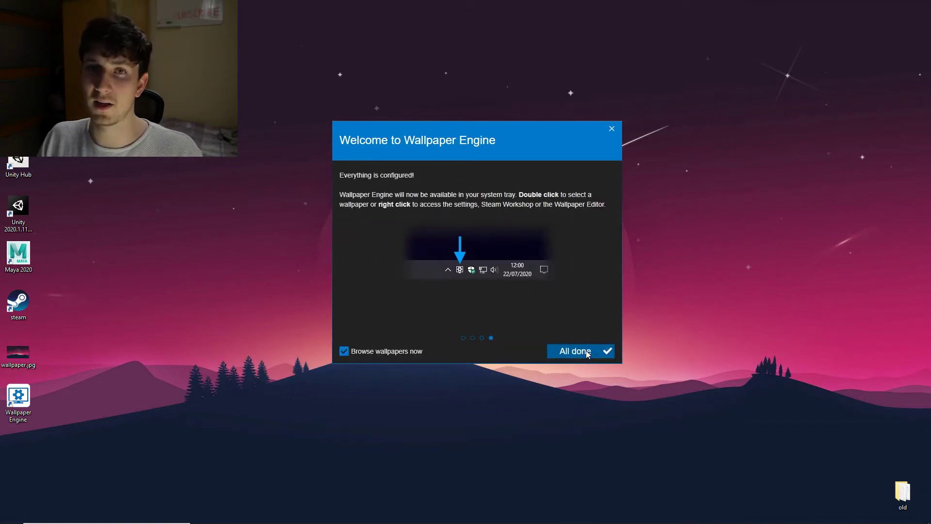
pyautogui.click(587, 353)
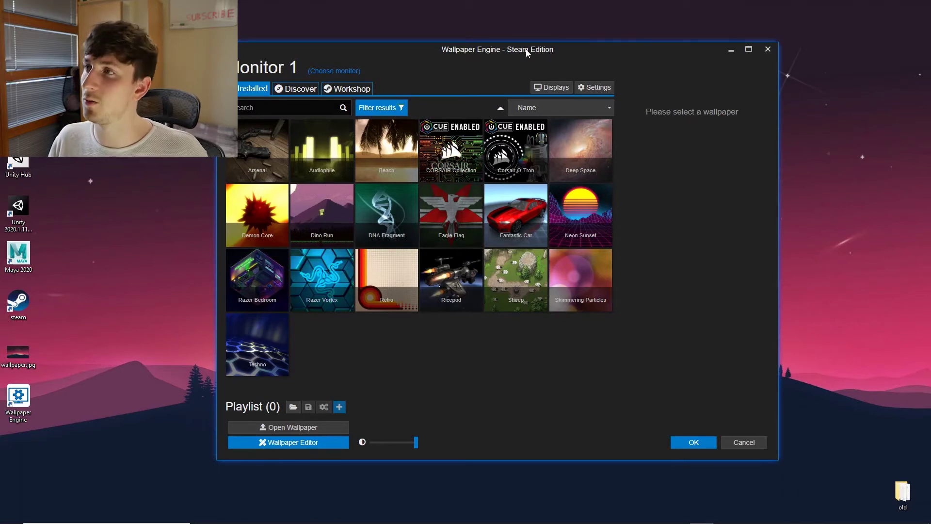
# - Apply the Sheep scene and confirm it is assigned to monitor 1
pyautogui.moveTo(526, 50); pyautogui.dragTo(520, 49)
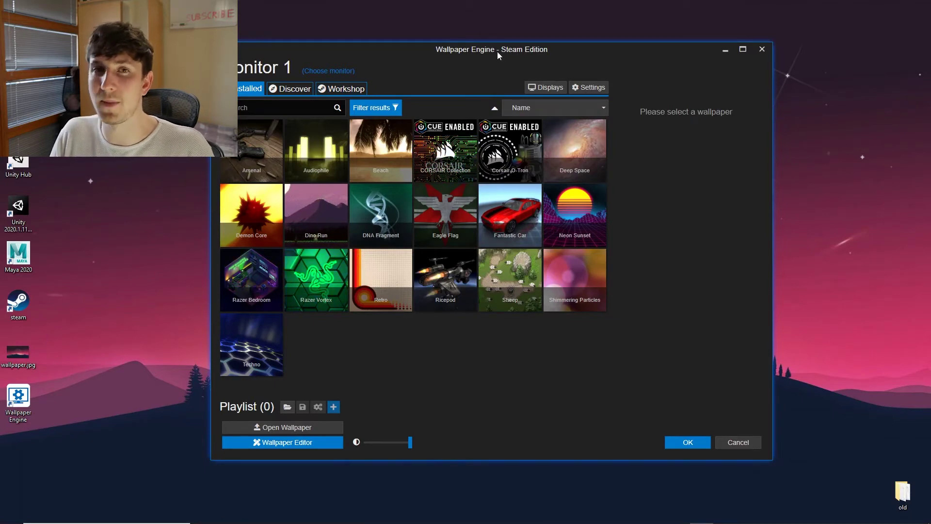
pyautogui.moveTo(489, 50); pyautogui.dragTo(497, 47)
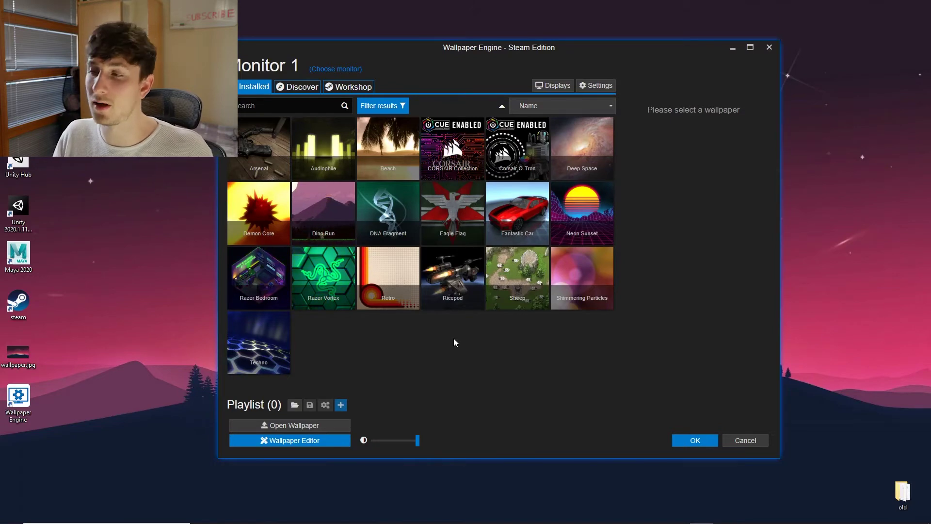
pyautogui.click(524, 262)
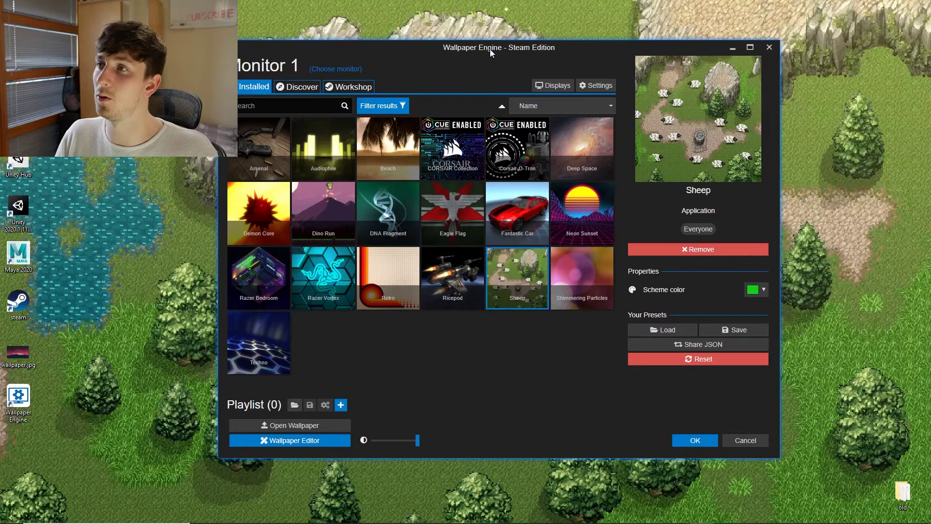
pyautogui.moveTo(493, 50); pyautogui.dragTo(458, 43)
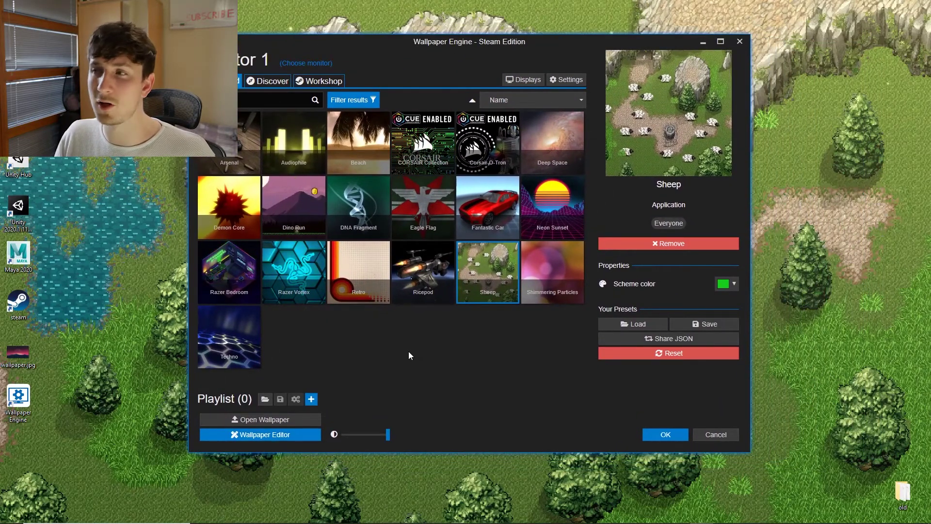
pyautogui.click(521, 82)
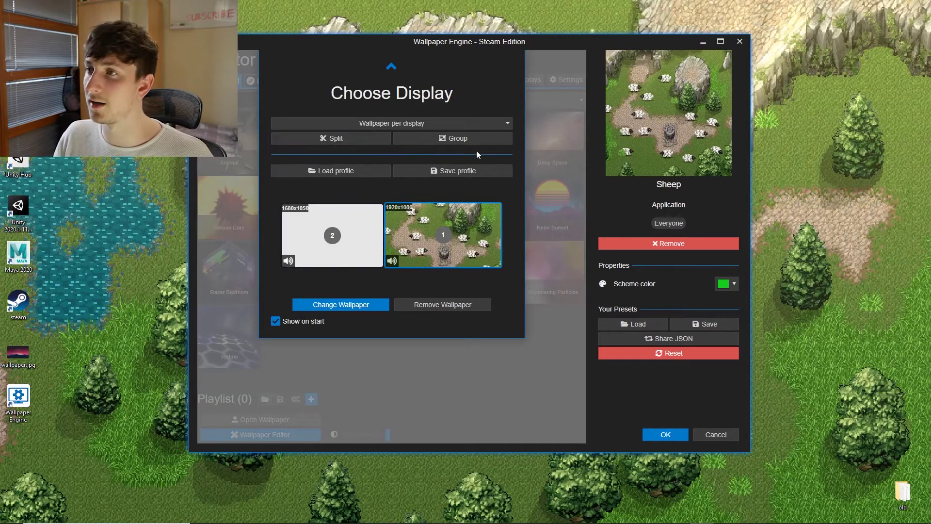
pyautogui.click(393, 73)
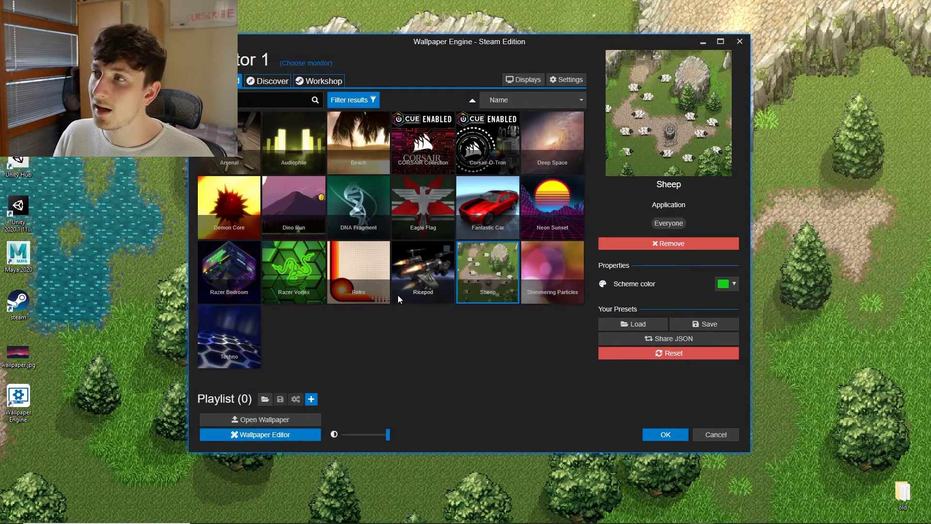
# - Browse Discover, then search the Workshop for Christmas wallpapers
pyautogui.click(277, 86)
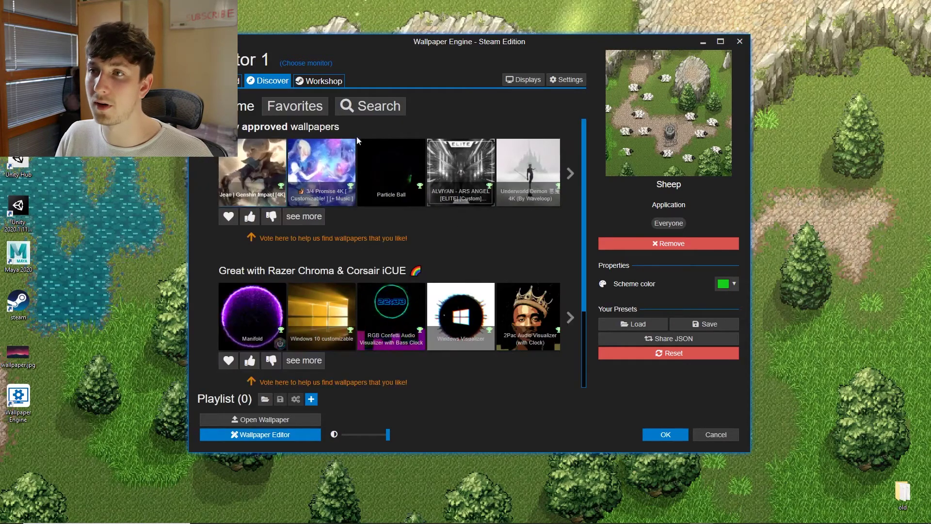
pyautogui.scroll(-8, 425, 272)
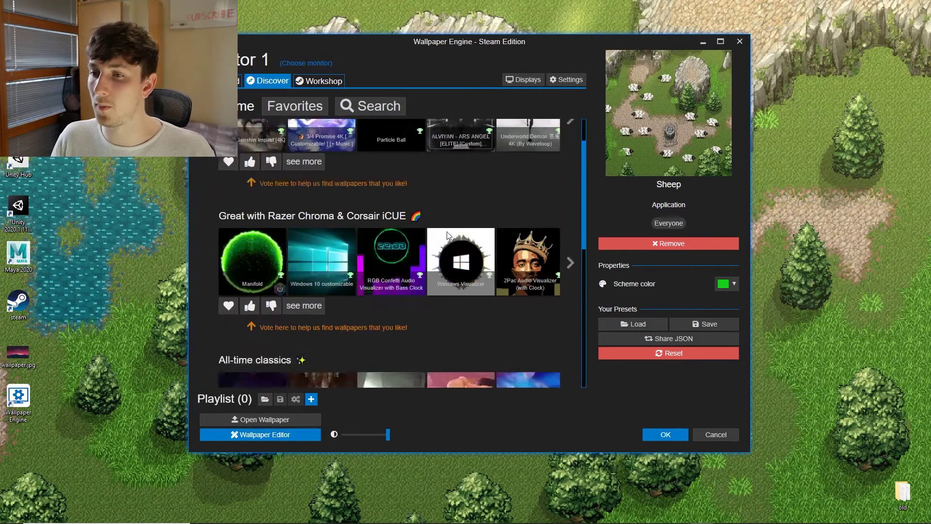
pyautogui.scroll(6, 417, 265)
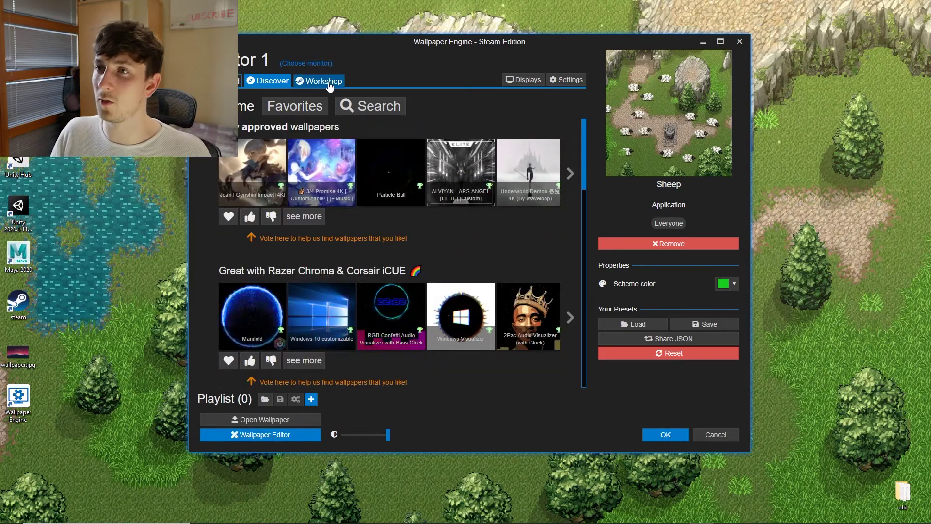
pyautogui.click(373, 106)
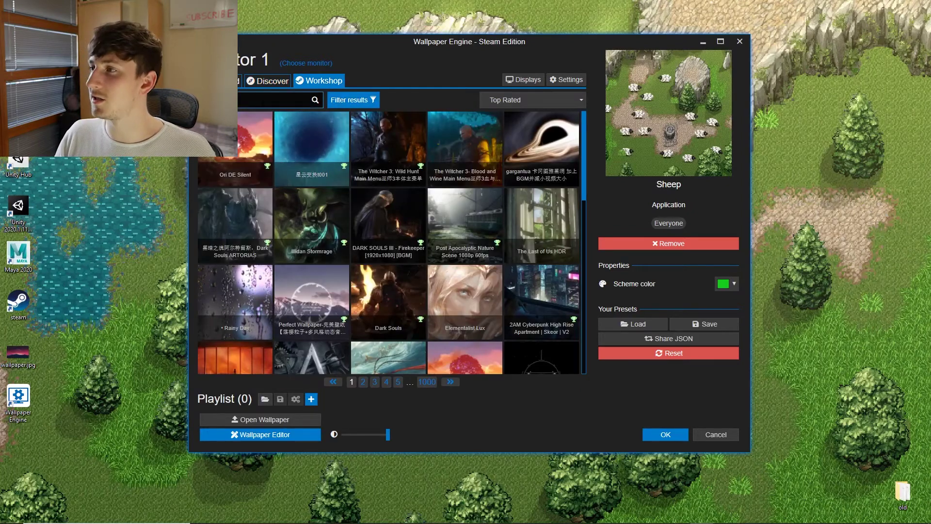
pyautogui.press('Return')
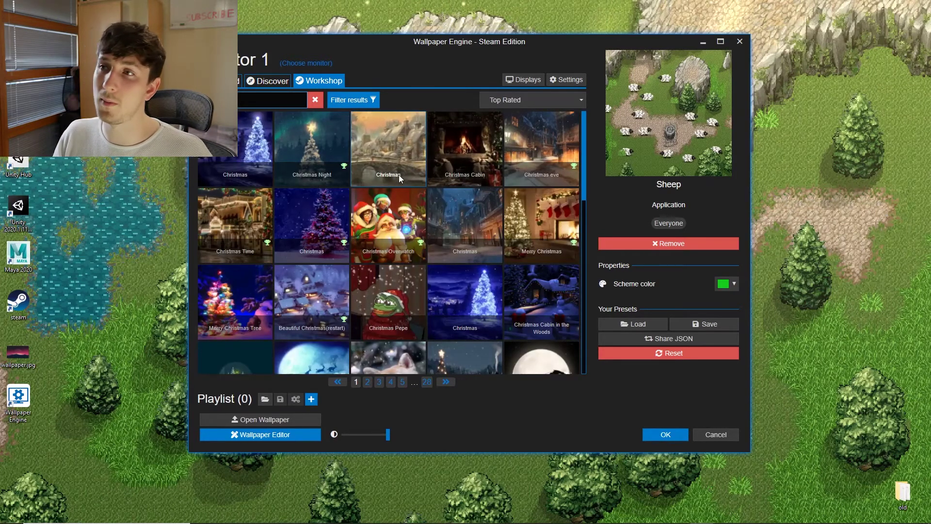
# - Check the result filters, open Christmas Night and subscribe to it
pyautogui.click(365, 102)
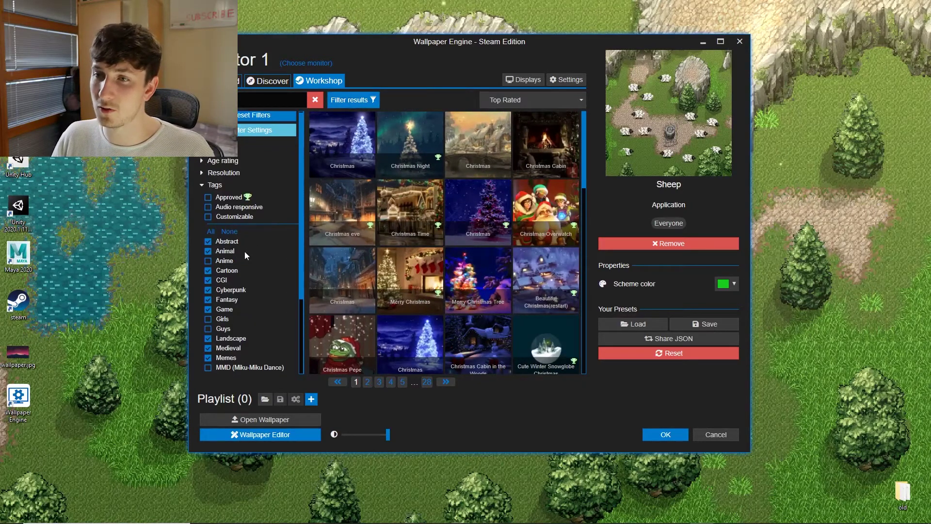
pyautogui.scroll(-5, 245, 251)
pyautogui.scroll(5, 237, 241)
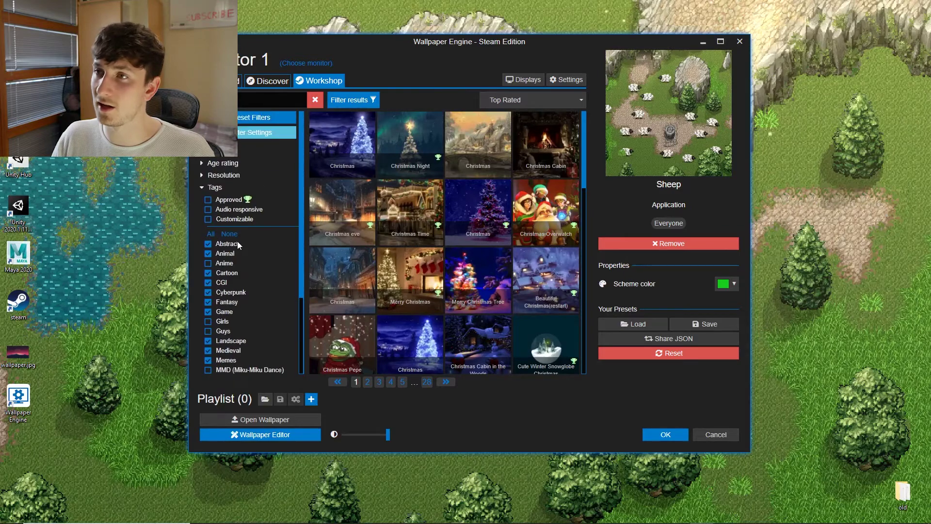
pyautogui.click(360, 99)
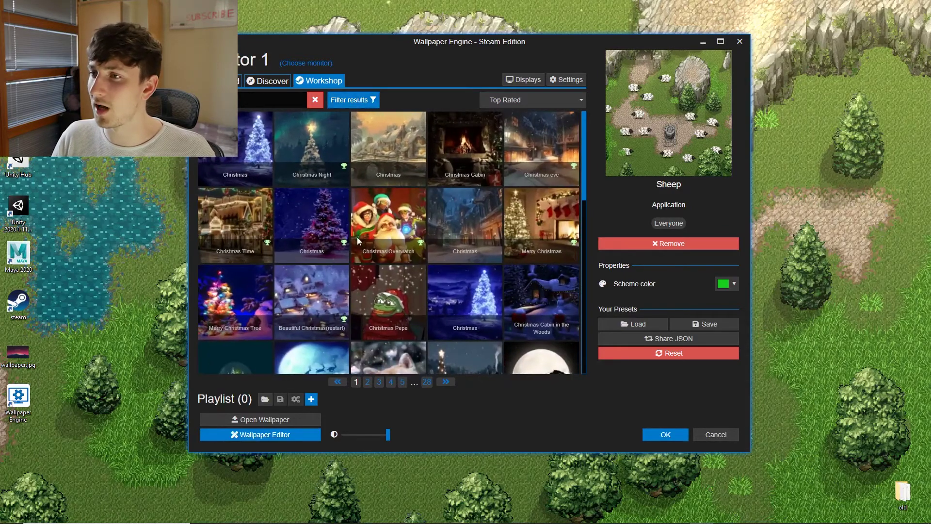
pyautogui.click(325, 150)
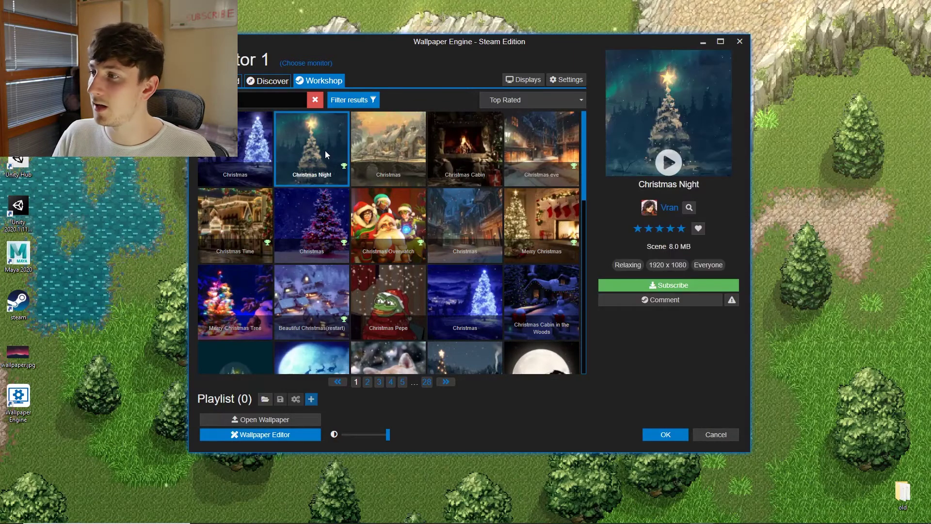
pyautogui.click(674, 287)
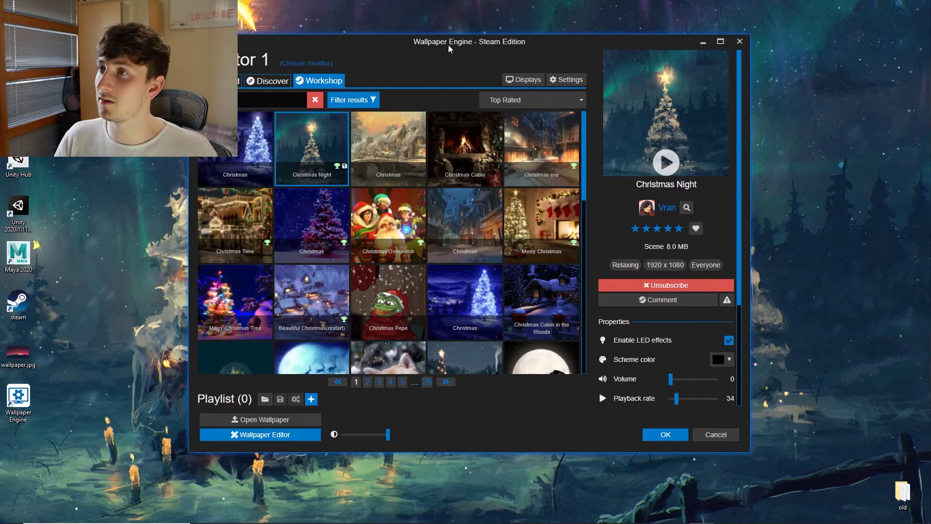
pyautogui.moveTo(456, 46); pyautogui.dragTo(530, 42)
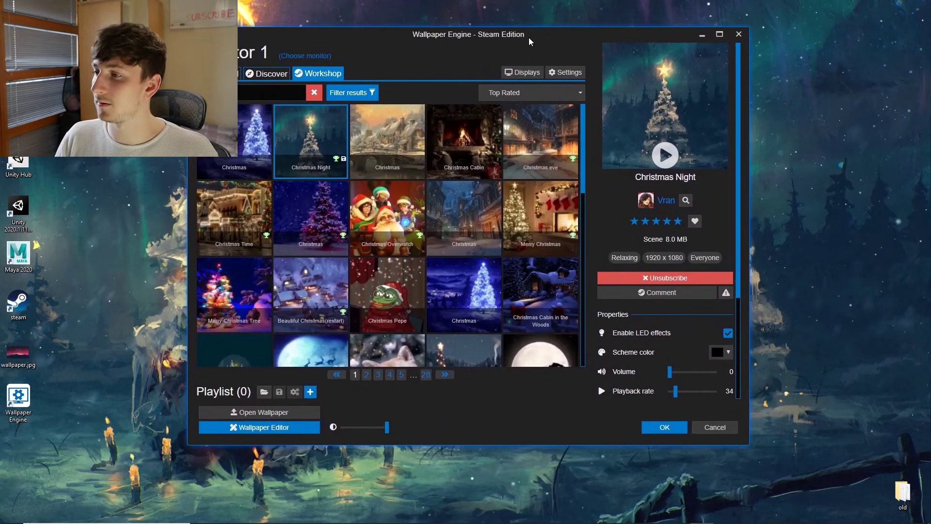
# - In Christmas Night's properties, try raising the volume, then return it to 0
pyautogui.scroll(-2, 634, 319)
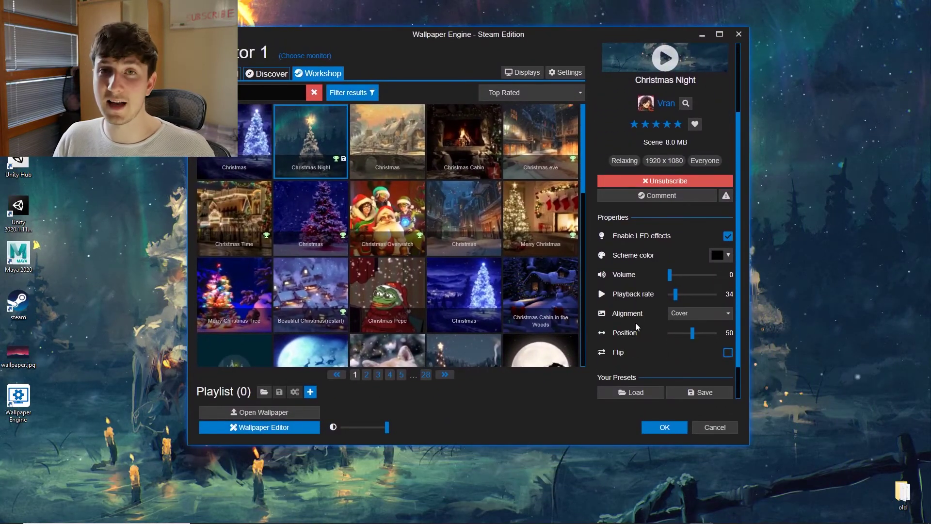
pyautogui.scroll(-1, 639, 298)
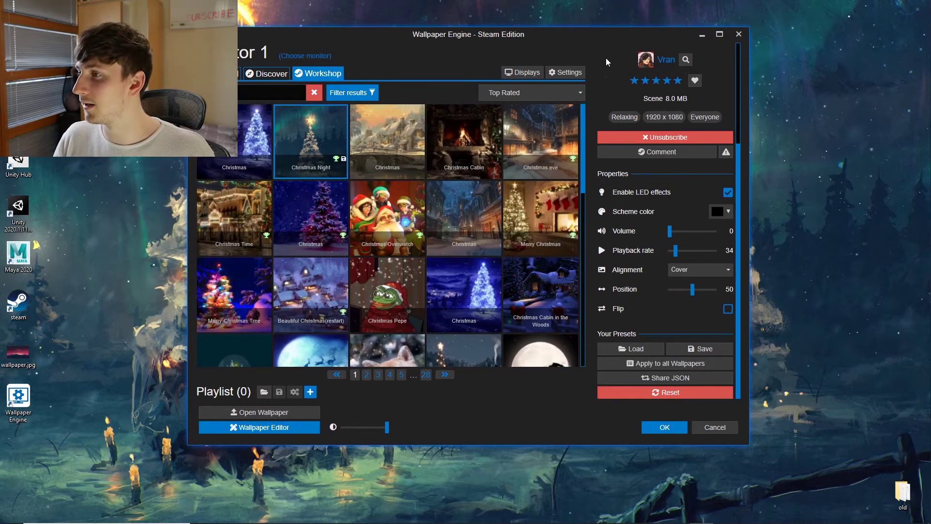
pyautogui.moveTo(673, 231); pyautogui.dragTo(697, 235)
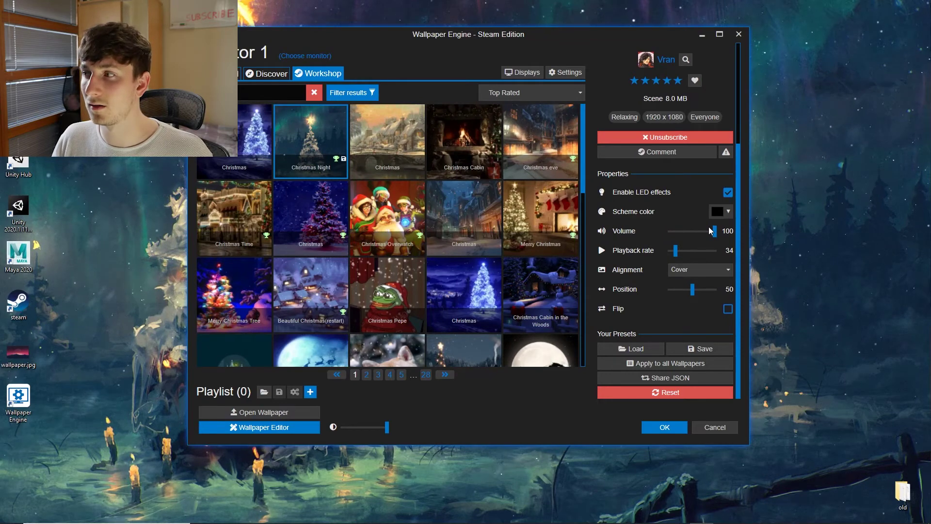
pyautogui.moveTo(713, 231); pyautogui.dragTo(670, 231)
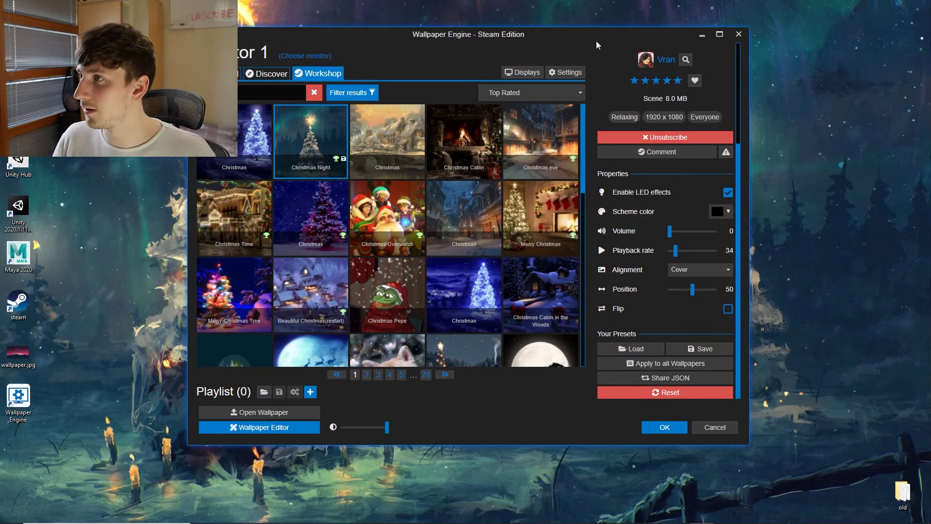
pyautogui.moveTo(596, 41); pyautogui.dragTo(601, 42)
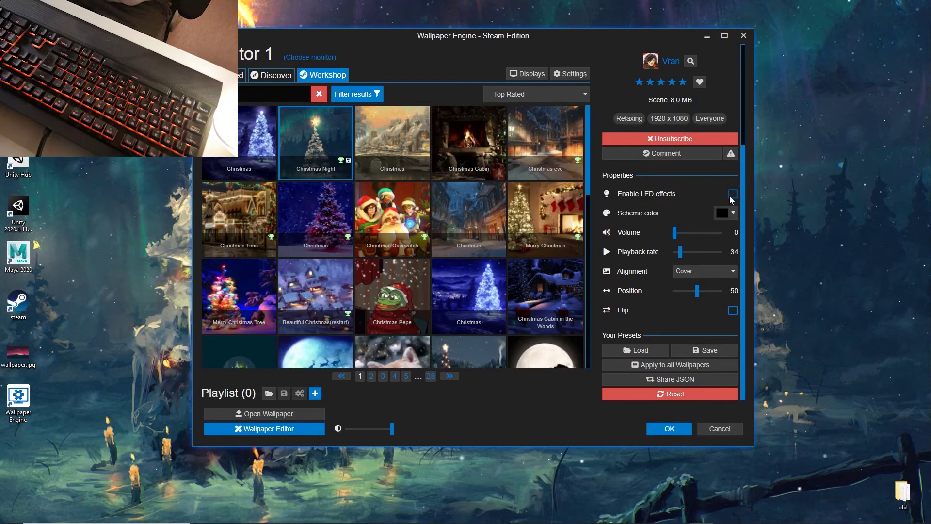
# - Re-enable LED effects, set playback rate to 47, and view the Installed library
pyautogui.click(731, 195)
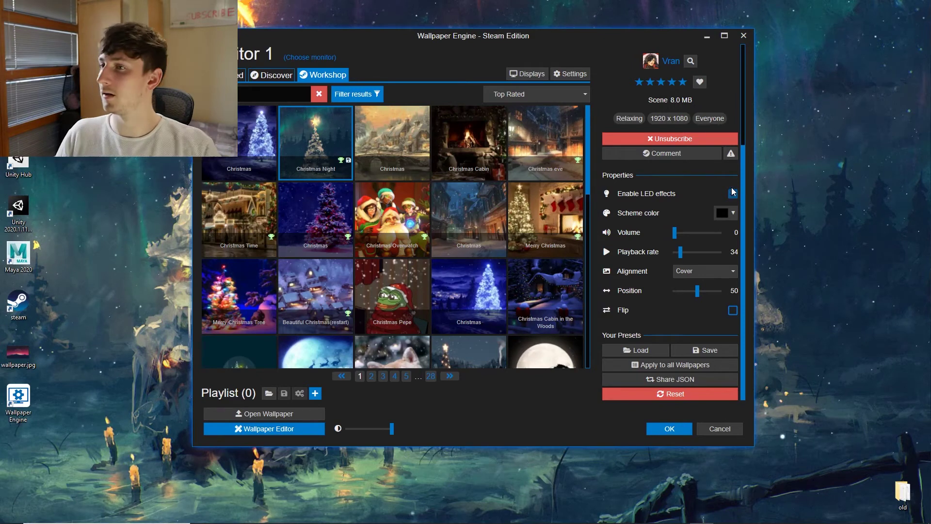
pyautogui.click(733, 193)
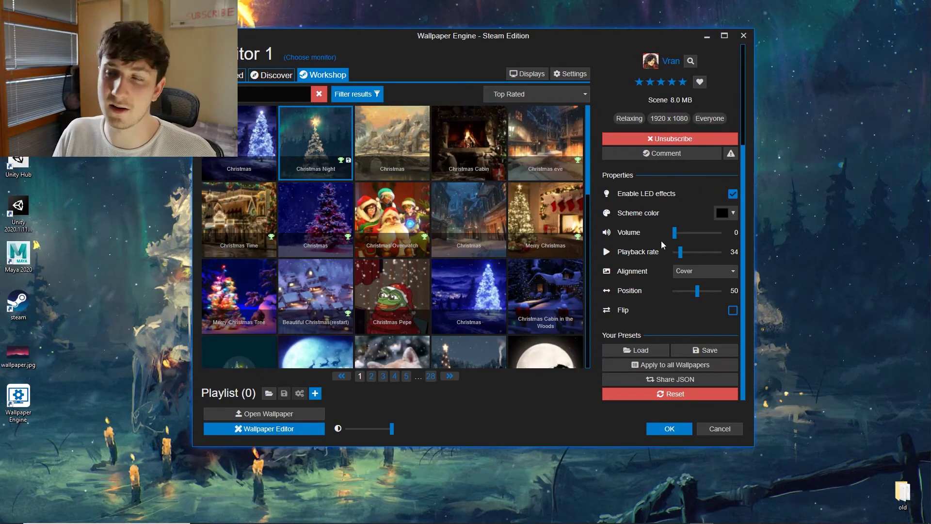
pyautogui.moveTo(681, 253); pyautogui.dragTo(676, 252)
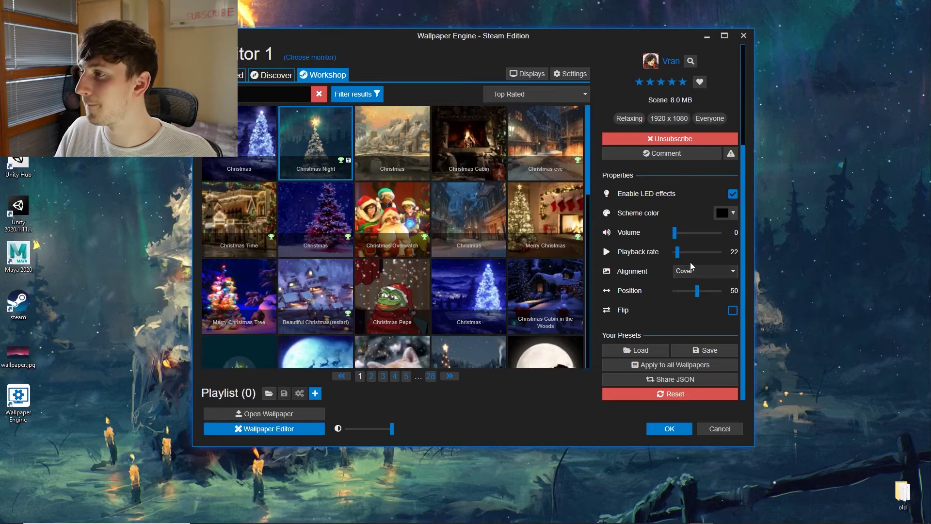
pyautogui.click(683, 252)
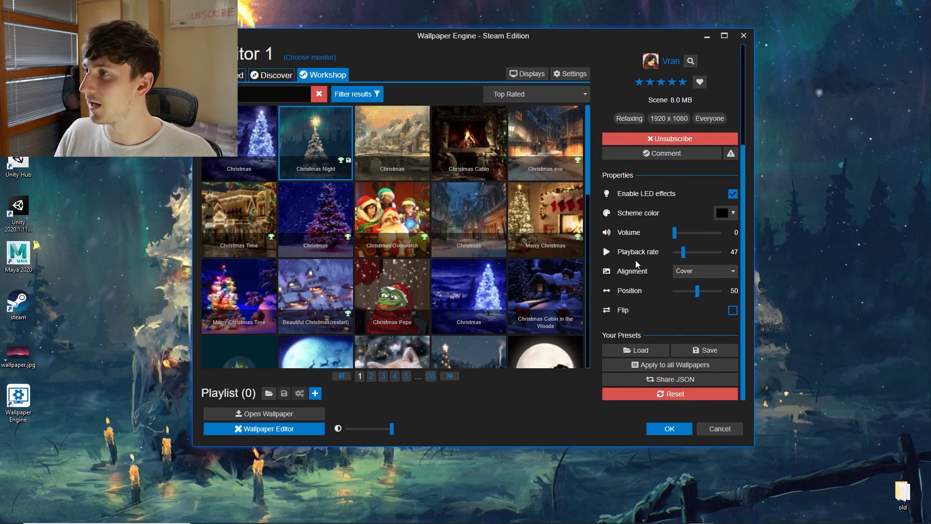
pyautogui.click(232, 75)
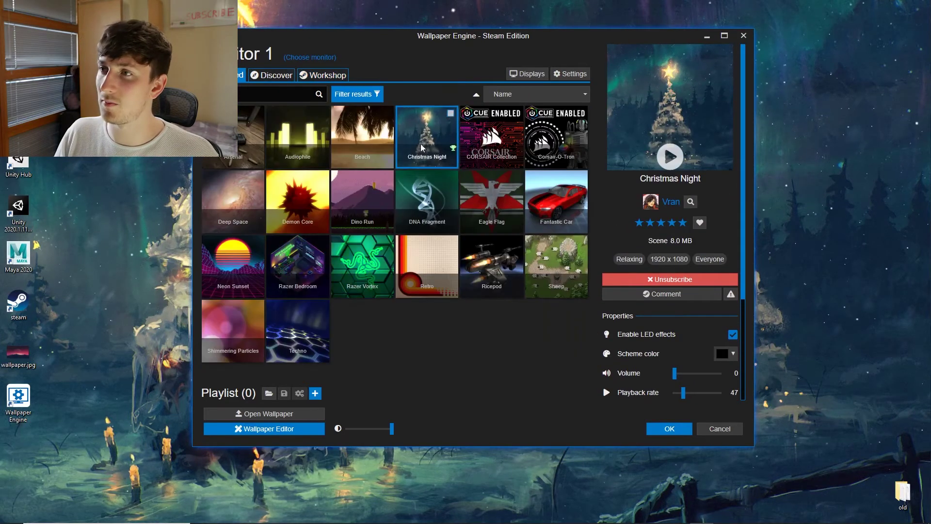
# - Open the wallpaper.jpg desktop file's context menu, then dismiss it
pyautogui.moveTo(534, 44)
pyautogui.mouseDown()
pyautogui.moveTo(516, 48)
pyautogui.moveTo(537, 43)
pyautogui.mouseUp()
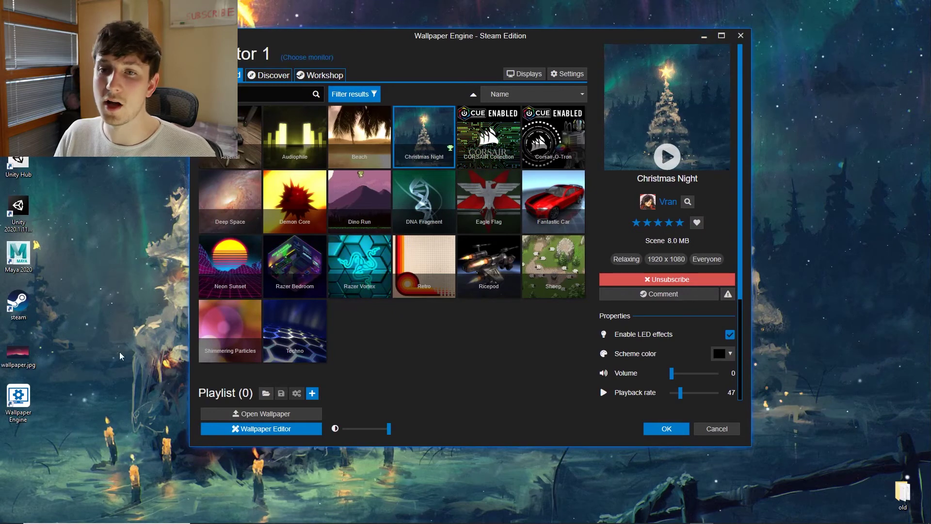
pyautogui.rightClick(32, 351)
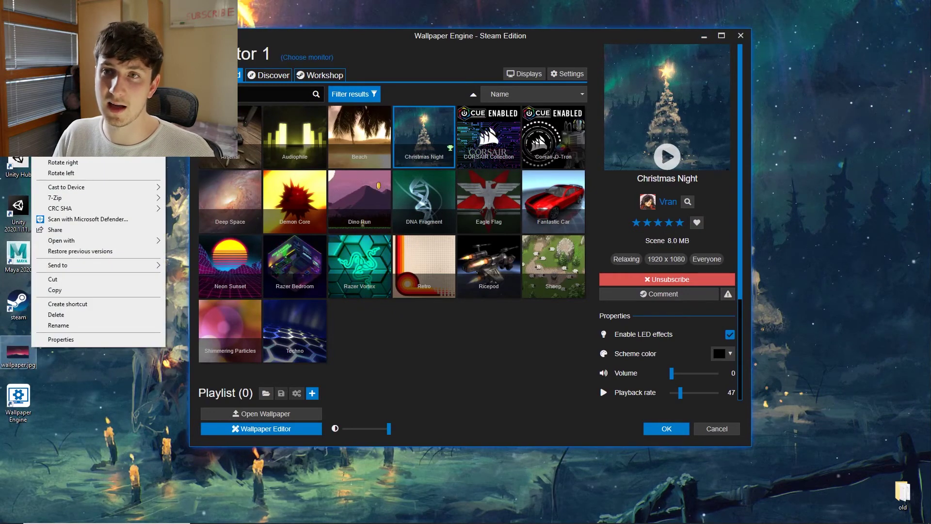
pyautogui.click(77, 127)
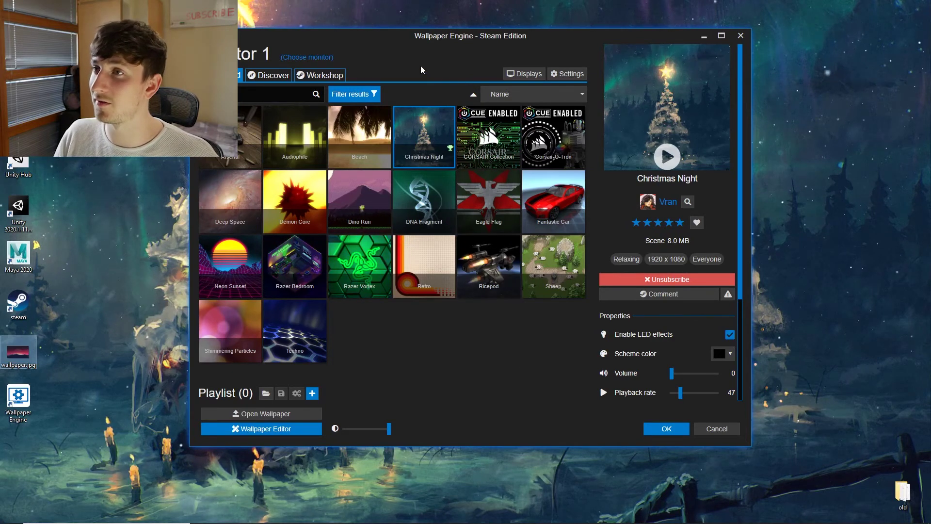
# - Confirm Christmas Night is assigned to monitor 1 and close the display panel
pyautogui.click(529, 74)
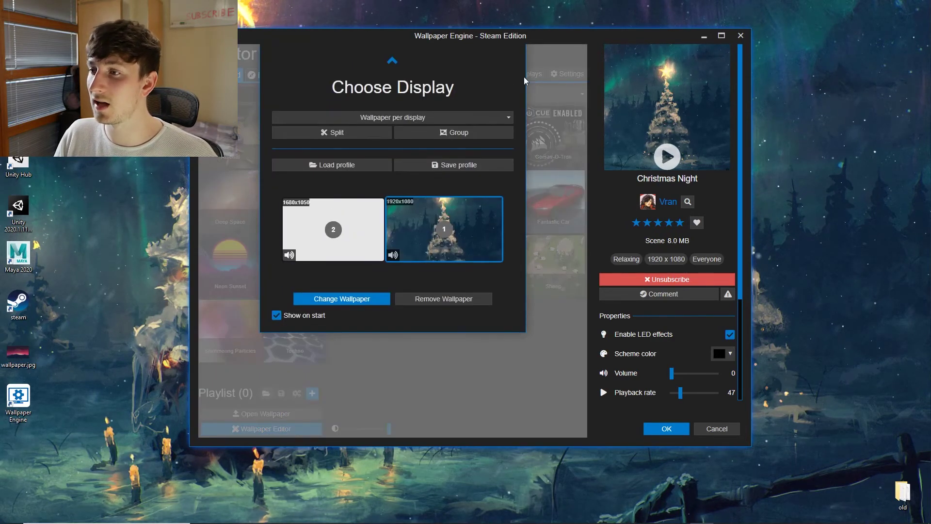
pyautogui.click(449, 298)
pyautogui.click(494, 379)
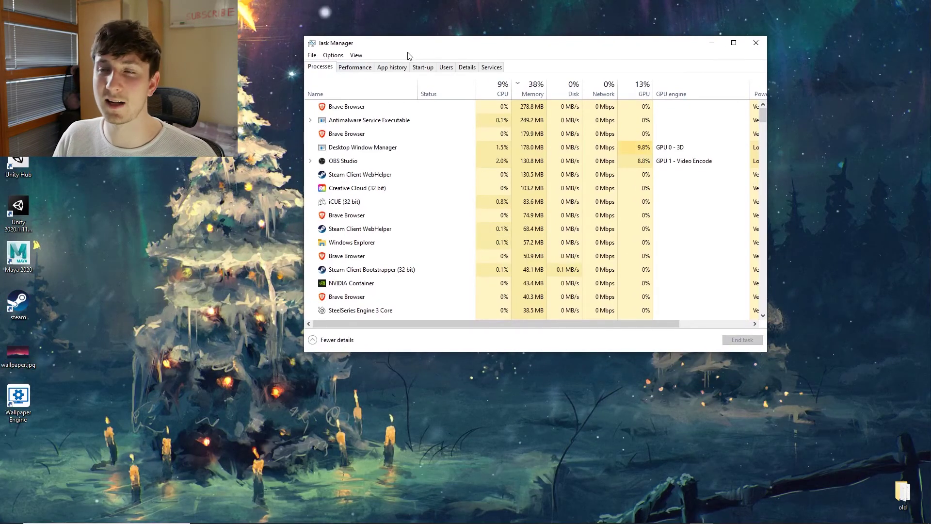
# - Check wallpaper32.exe uses under 1% CPU and about 31 MB memory, then close Task Manager
pyautogui.moveTo(416, 48); pyautogui.dragTo(379, 58)
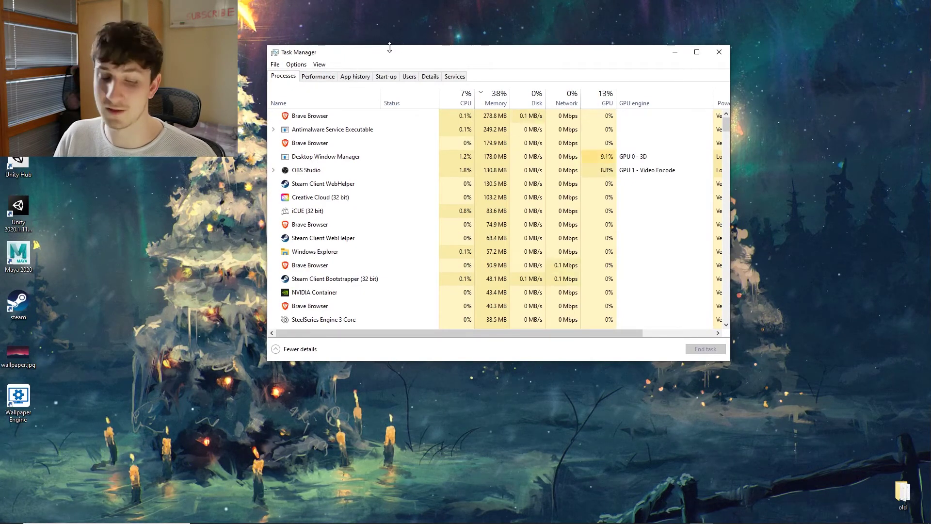
pyautogui.moveTo(473, 52); pyautogui.dragTo(477, 49)
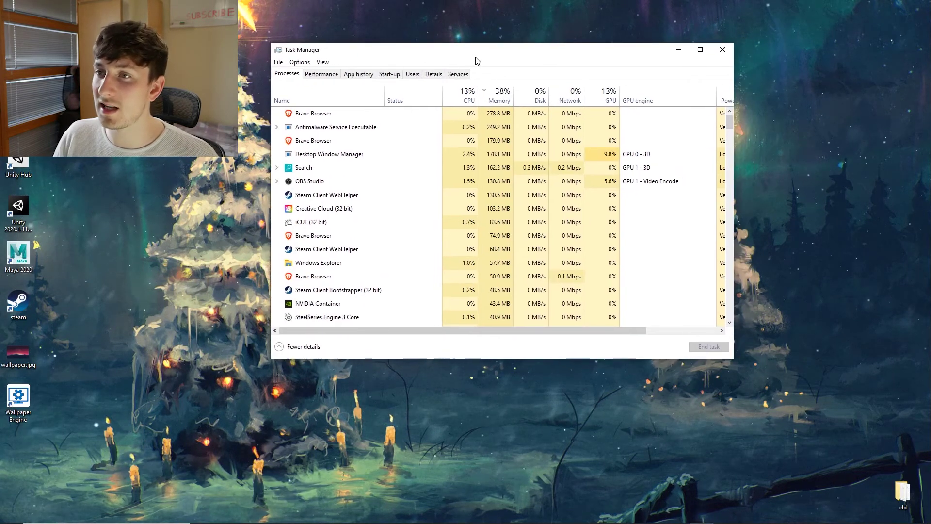
pyautogui.scroll(-1, 369, 142)
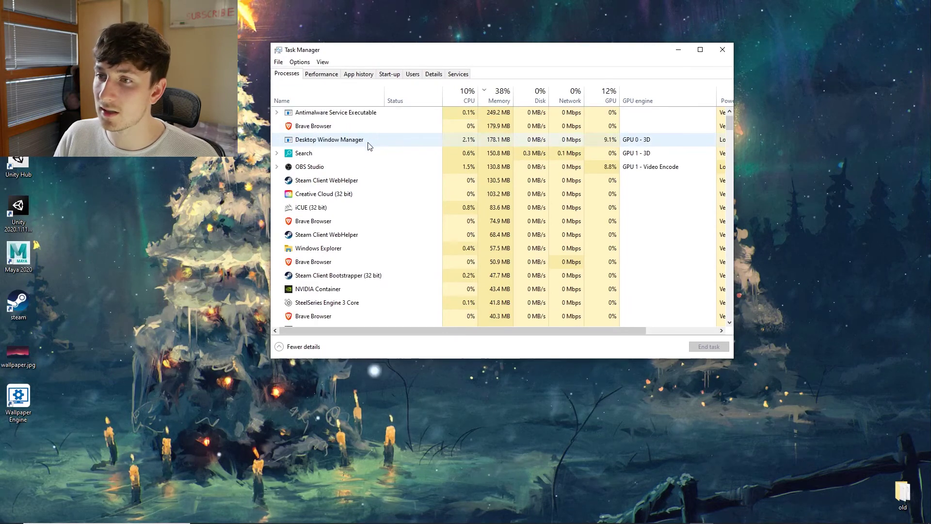
pyautogui.scroll(-4, 368, 145)
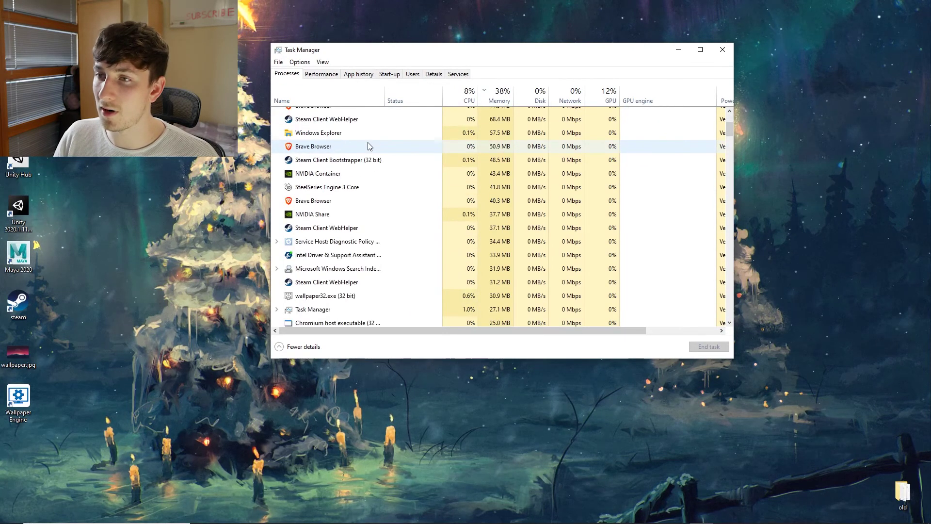
pyautogui.scroll(-2, 368, 143)
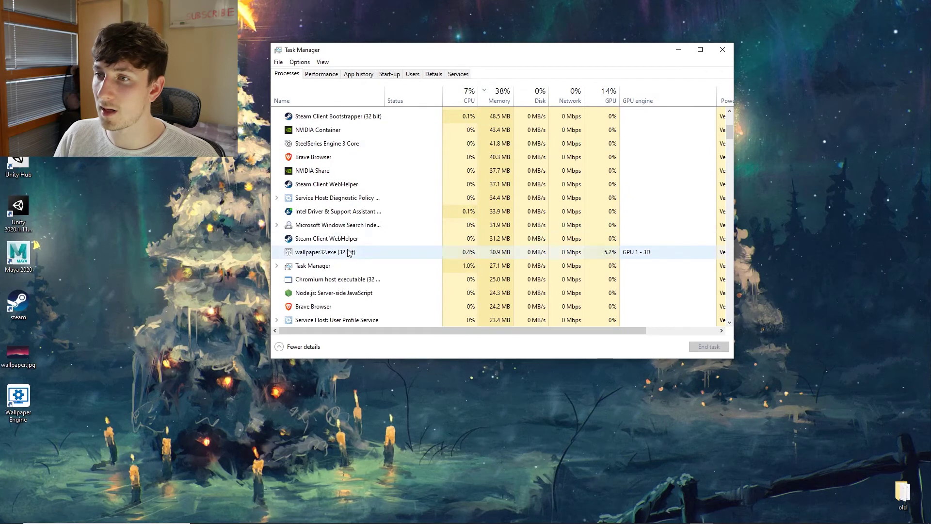
pyautogui.click(347, 252)
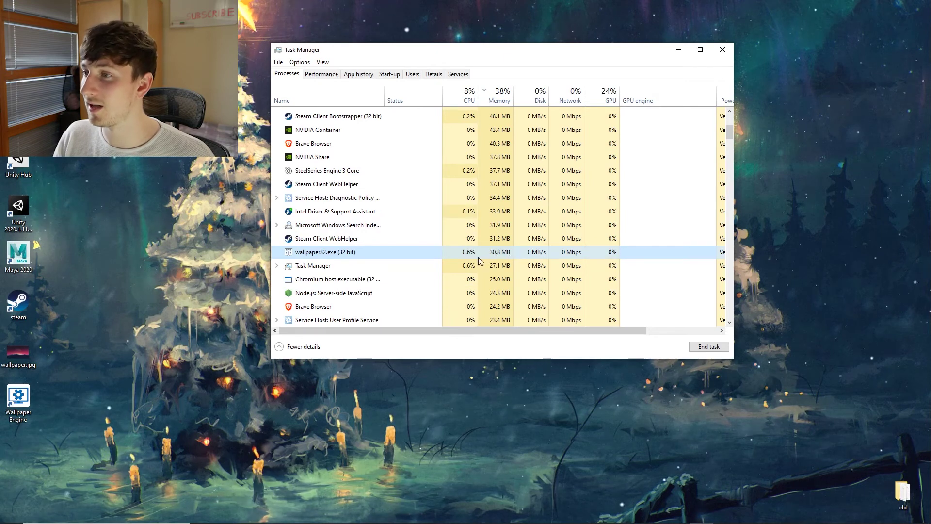
pyautogui.scroll(1, 546, 255)
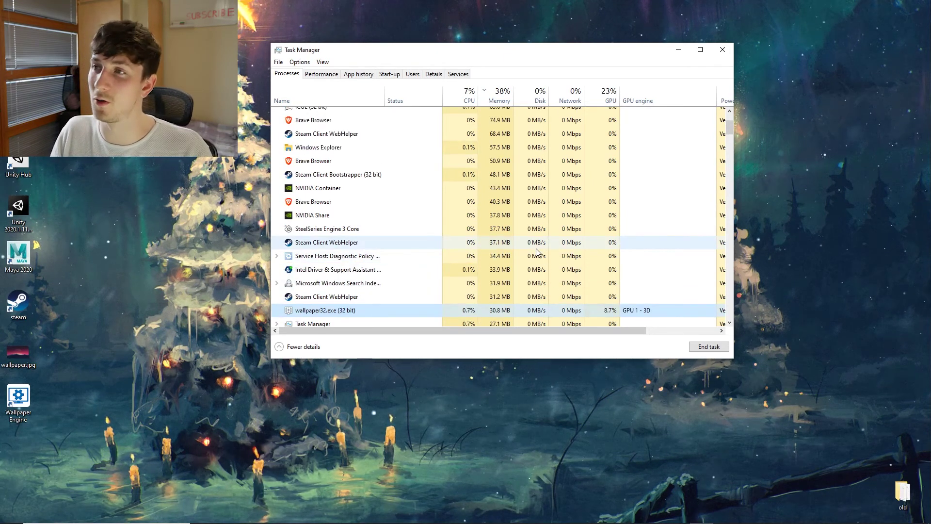
pyautogui.scroll(2, 533, 198)
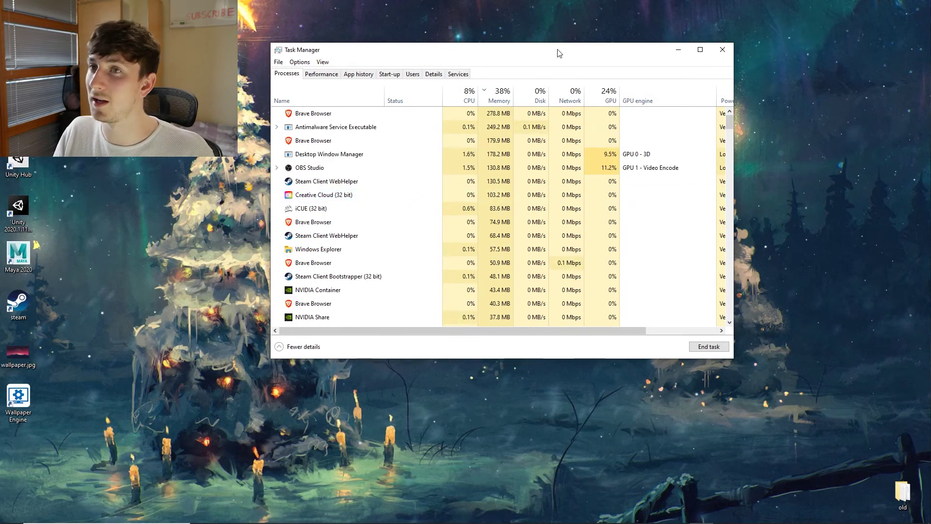
pyautogui.moveTo(557, 51); pyautogui.dragTo(553, 90)
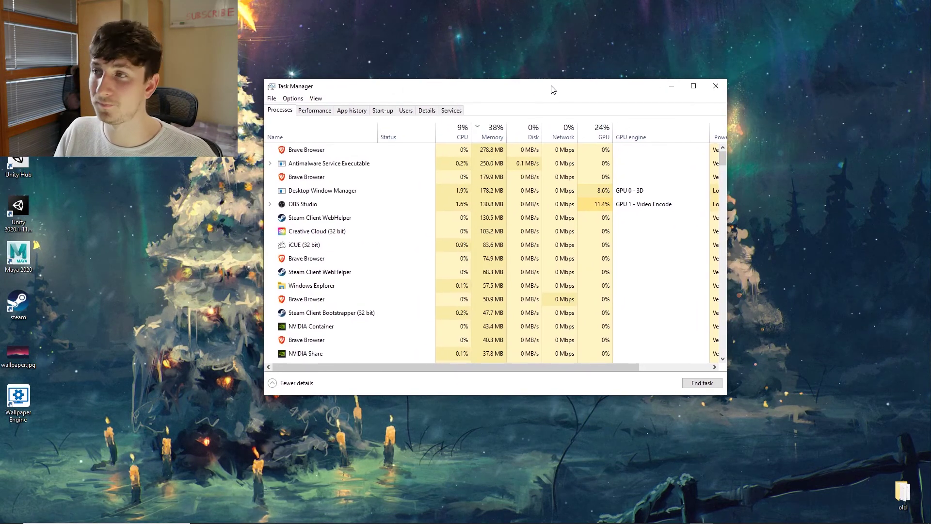
pyautogui.click(672, 86)
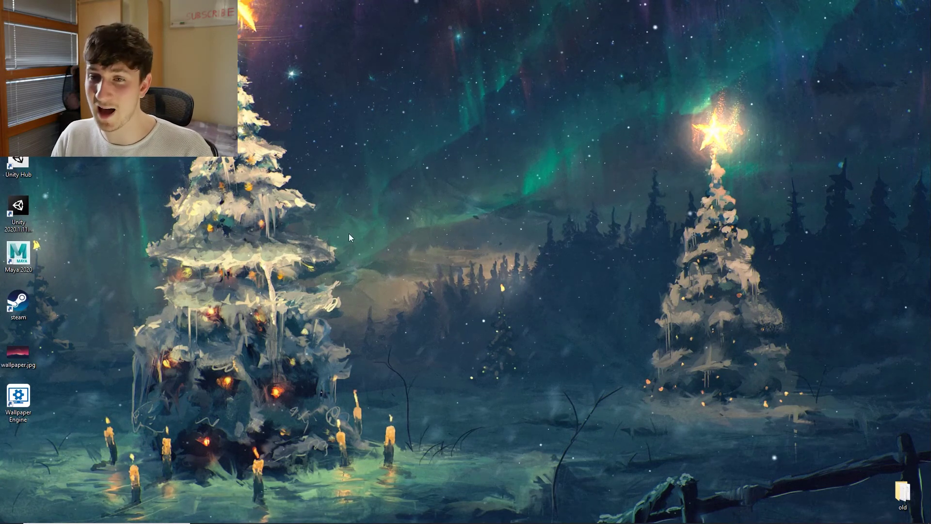
# - Relaunch Wallpaper Engine from its desktop shortcut and move the window down
pyautogui.press('w')
pyautogui.press('w')
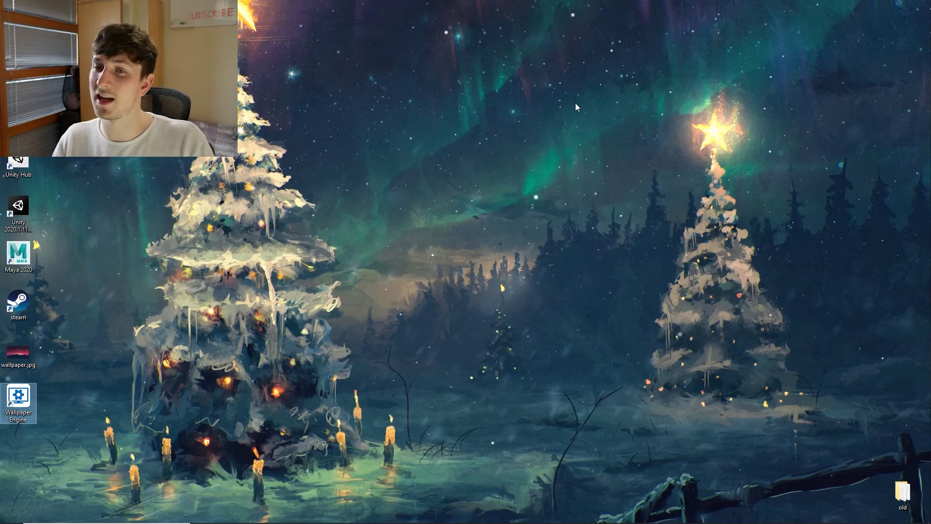
pyautogui.doubleClick(28, 400)
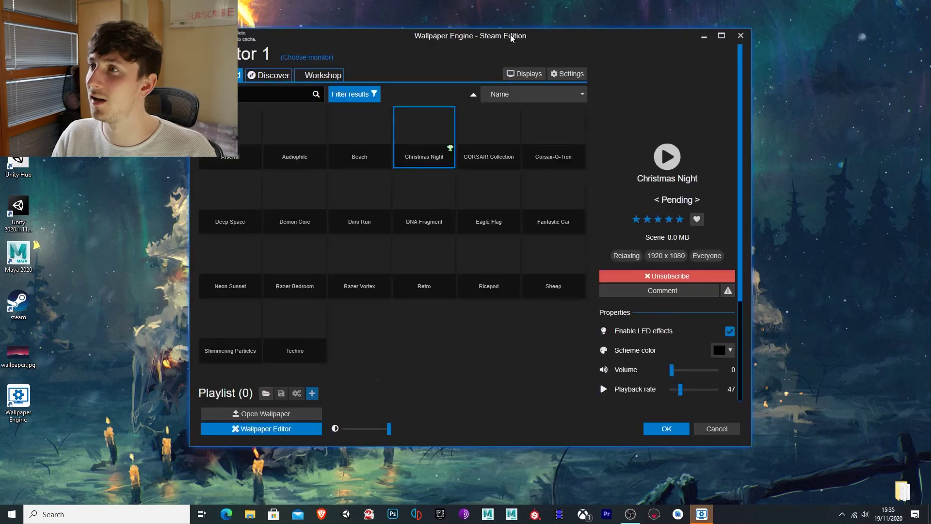
pyautogui.moveTo(534, 37); pyautogui.dragTo(507, 51)
# - Hide the display chooser and scroll through the Workshop's Top Rated wallpaper grid
pyautogui.click(389, 76)
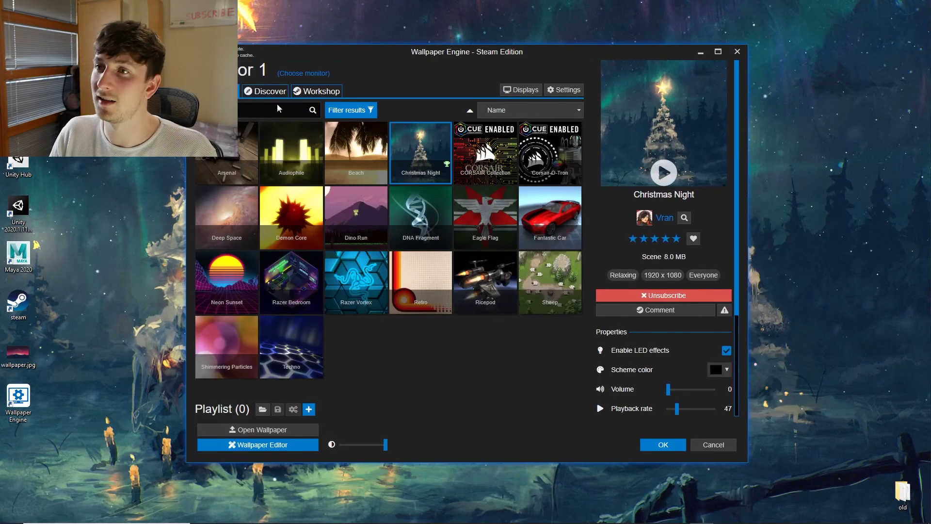
pyautogui.click(307, 92)
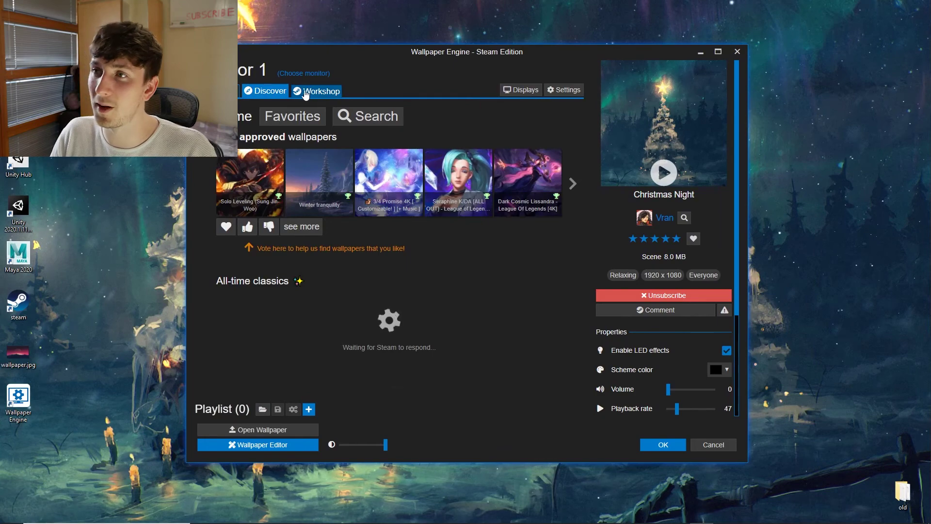
pyautogui.click(306, 92)
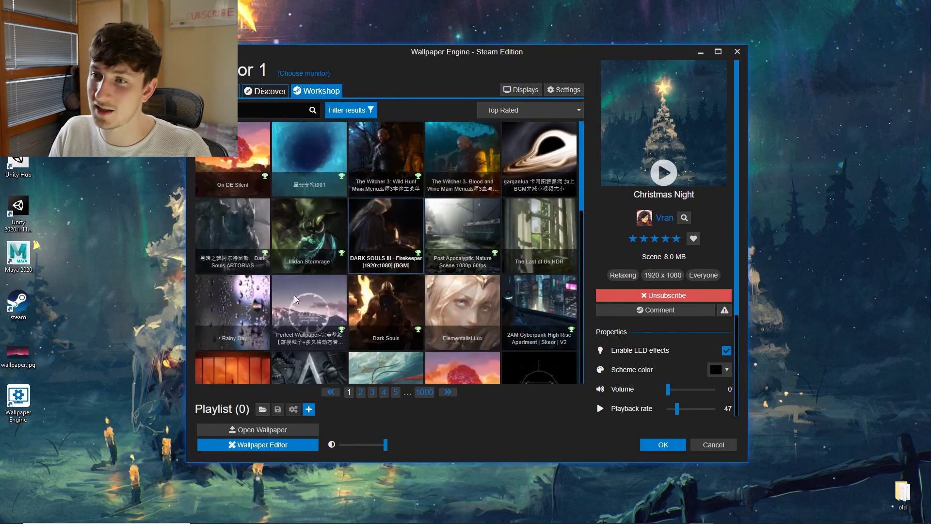
pyautogui.scroll(-3, 496, 253)
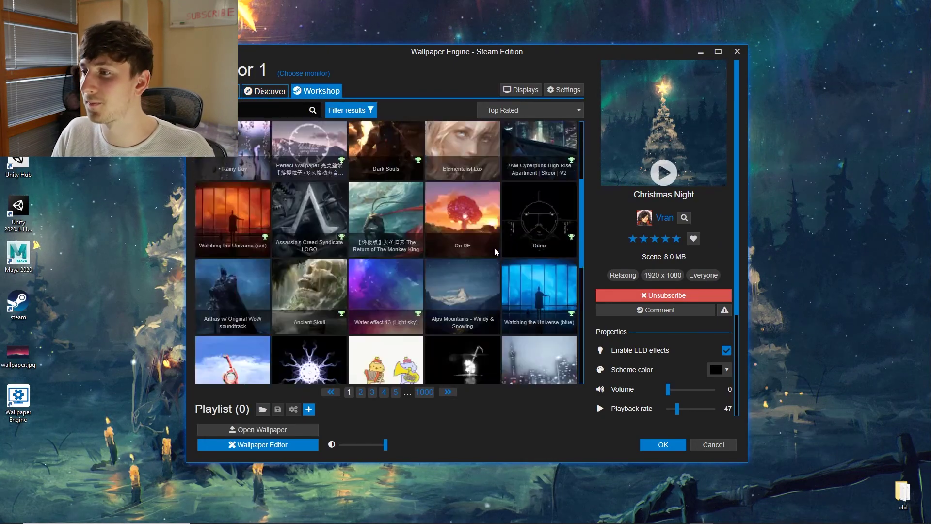
pyautogui.scroll(-5, 496, 251)
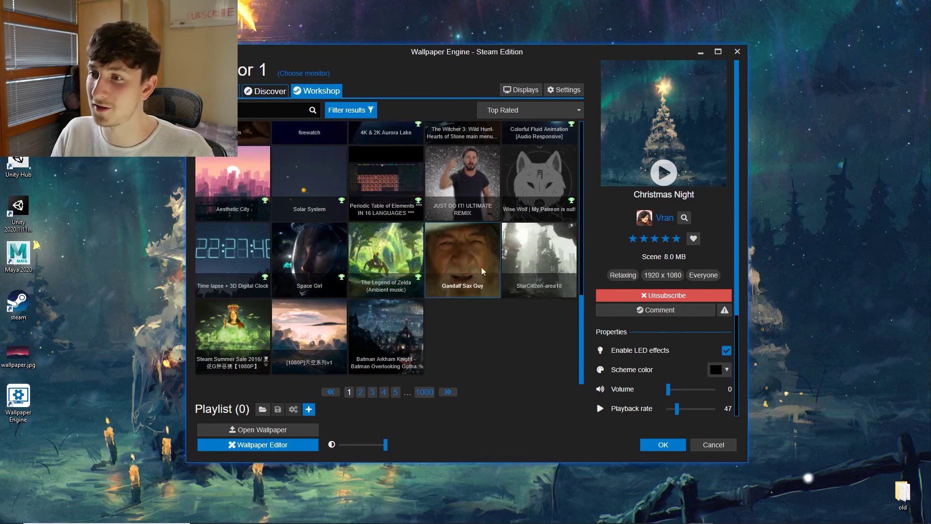